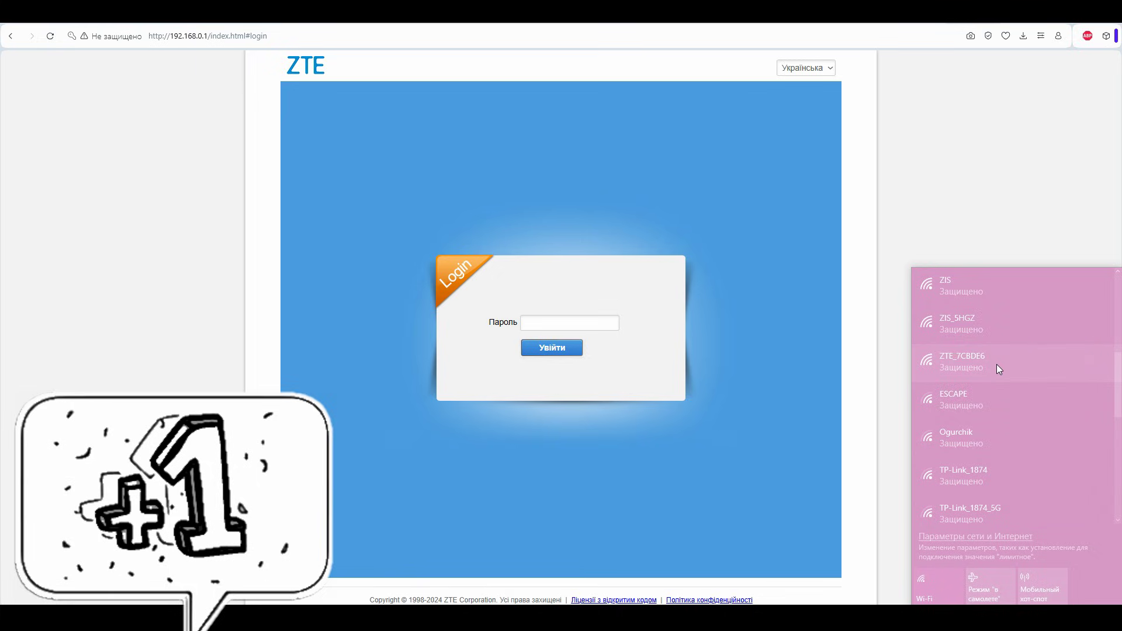
Start connecting to the ZTE_7CBDE6 Wi-Fi network, and log in to the router's web page at 192.168.0.1 with the admin password.
{"action": "left_click", "coordinate": [958, 366]}
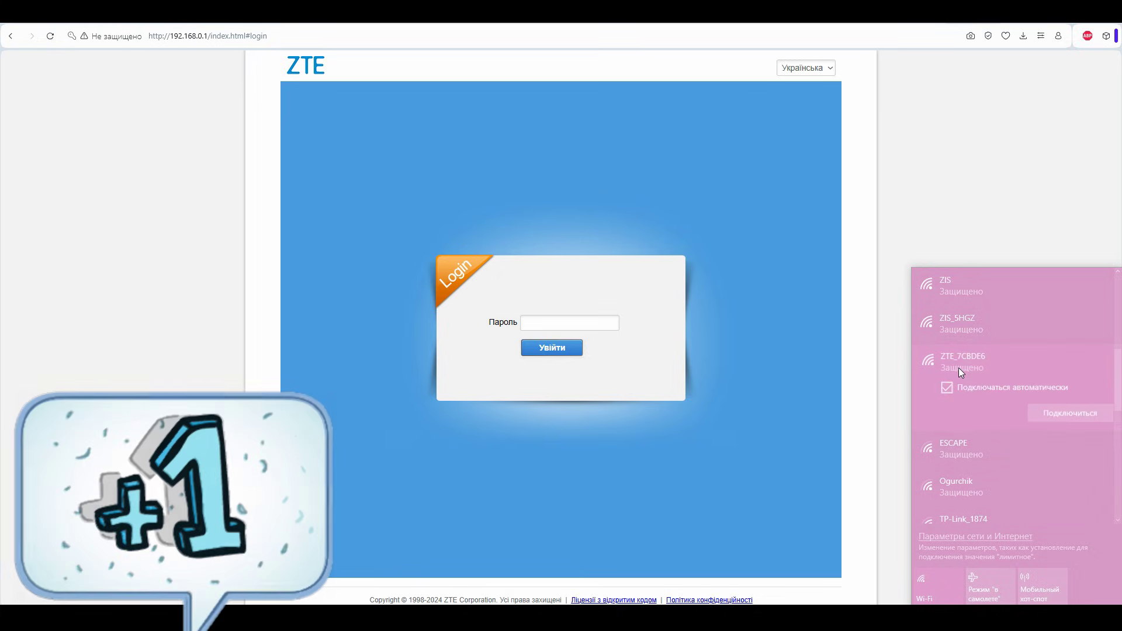
{"action": "left_click", "coordinate": [1042, 411]}
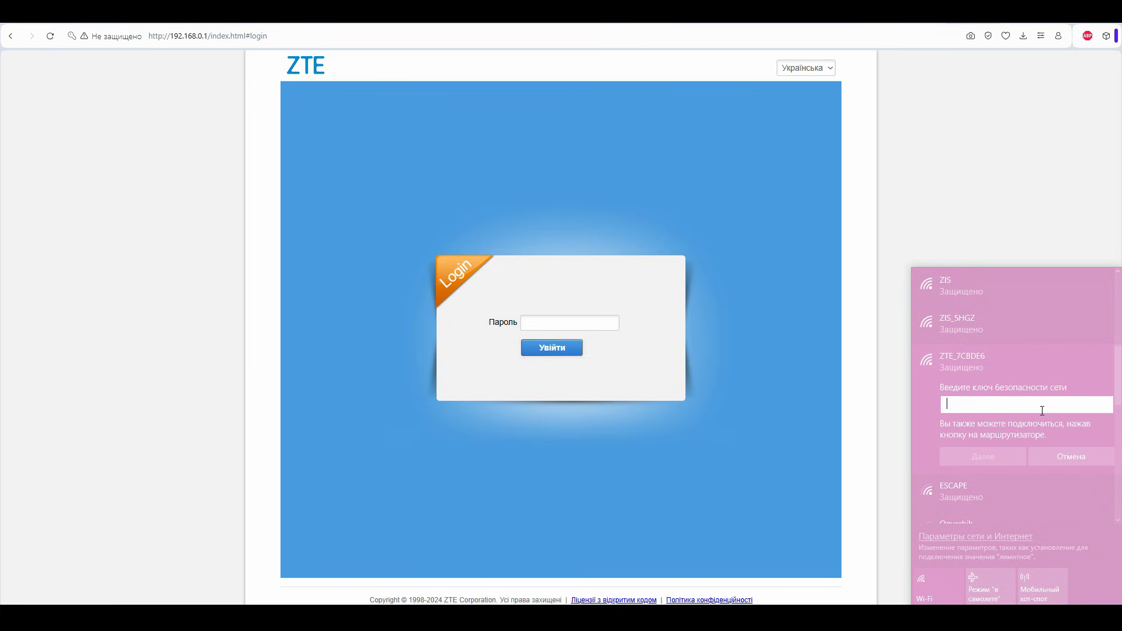
{"action": "left_click", "coordinate": [359, 520]}
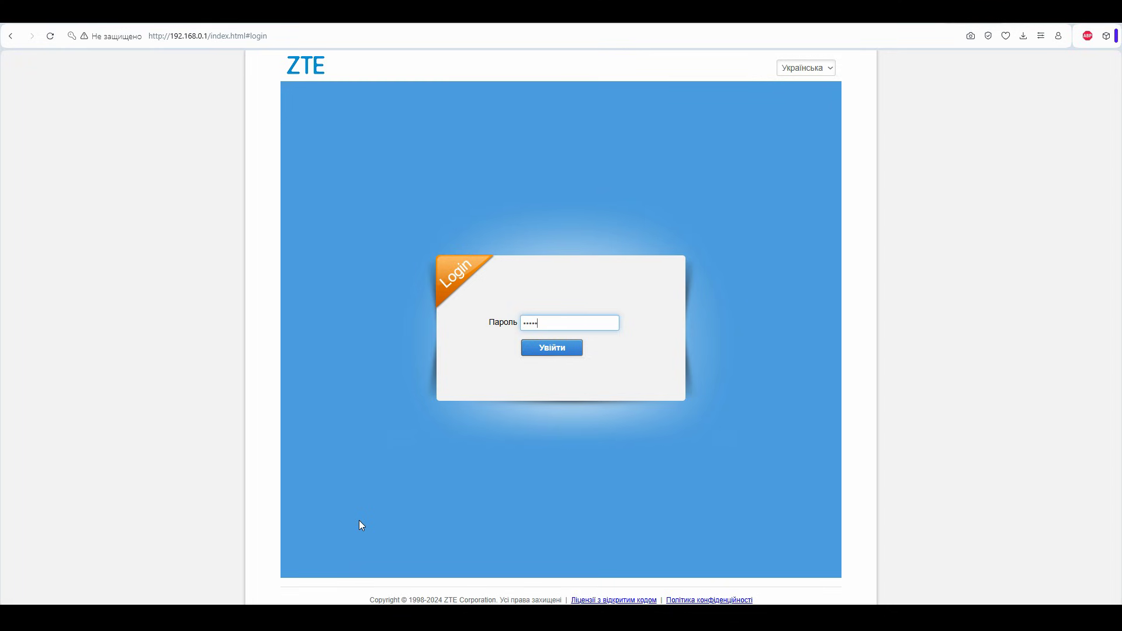
{"action": "left_click", "coordinate": [554, 348]}
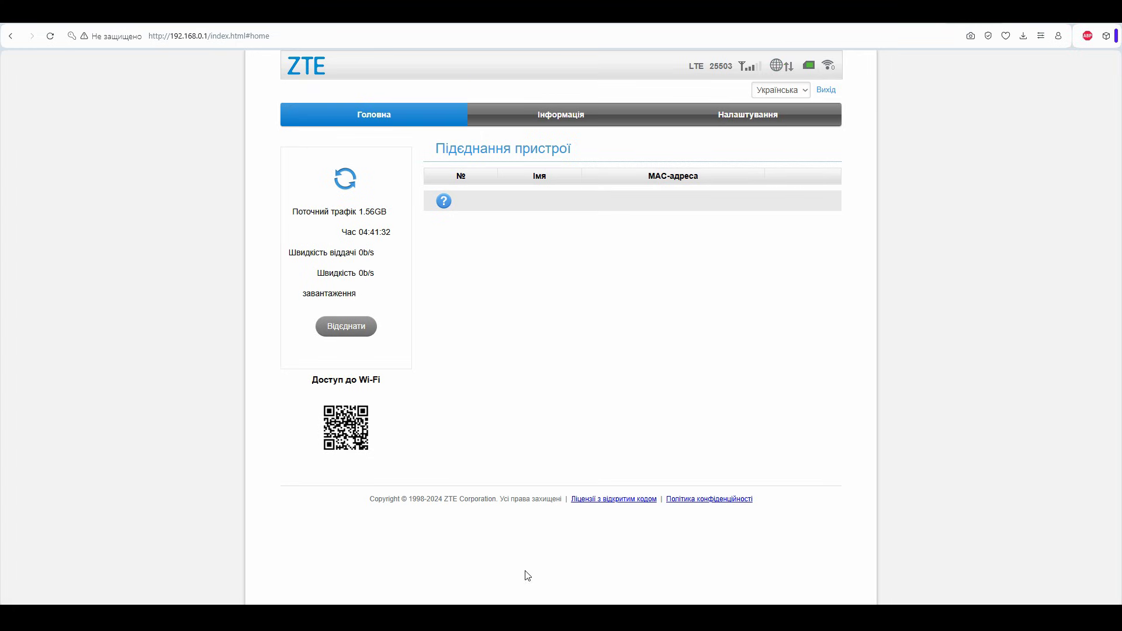
Look through the interface language choices and the device information, traffic statistics and usage-limit reminder pages.
{"action": "left_click", "coordinate": [808, 90]}
{"action": "left_click", "coordinate": [809, 87]}
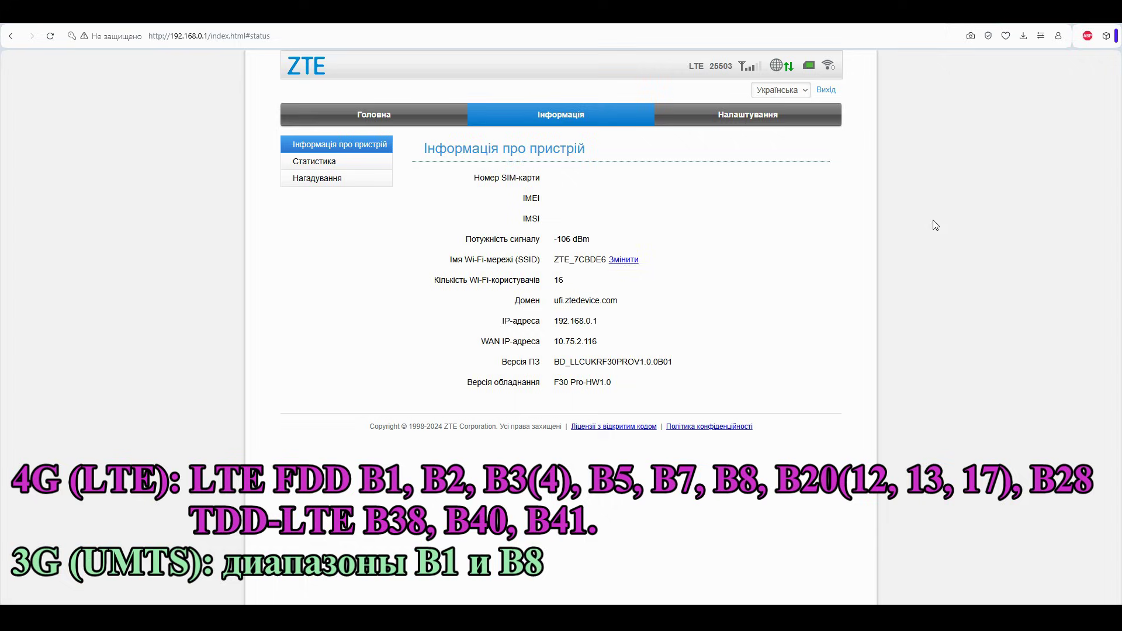
{"action": "left_click", "coordinate": [319, 164]}
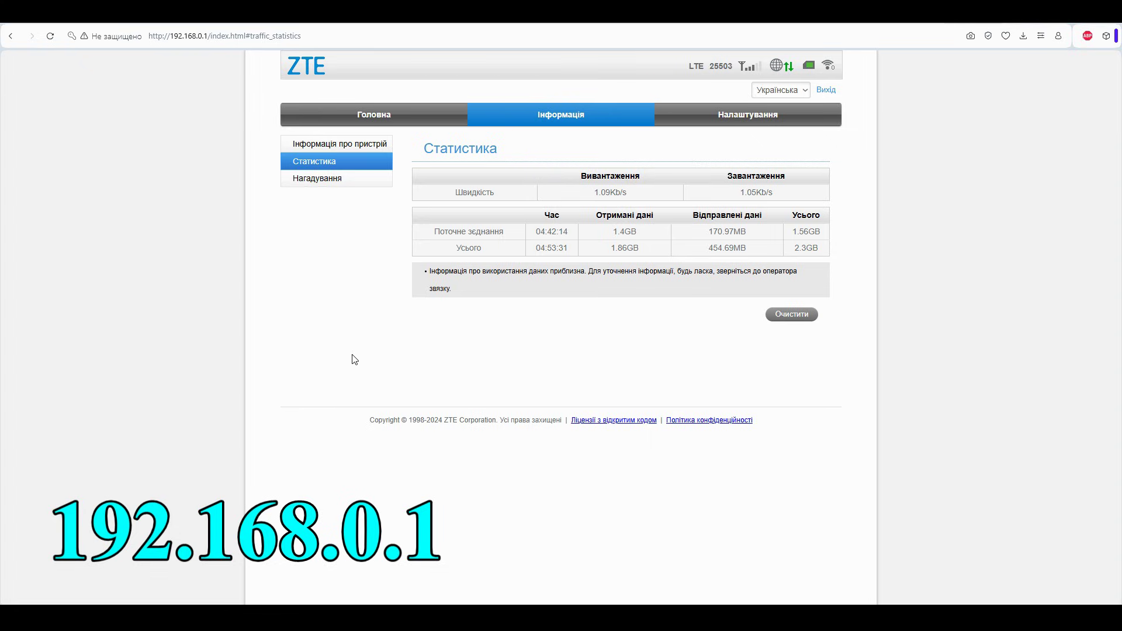
{"action": "left_click", "coordinate": [331, 182]}
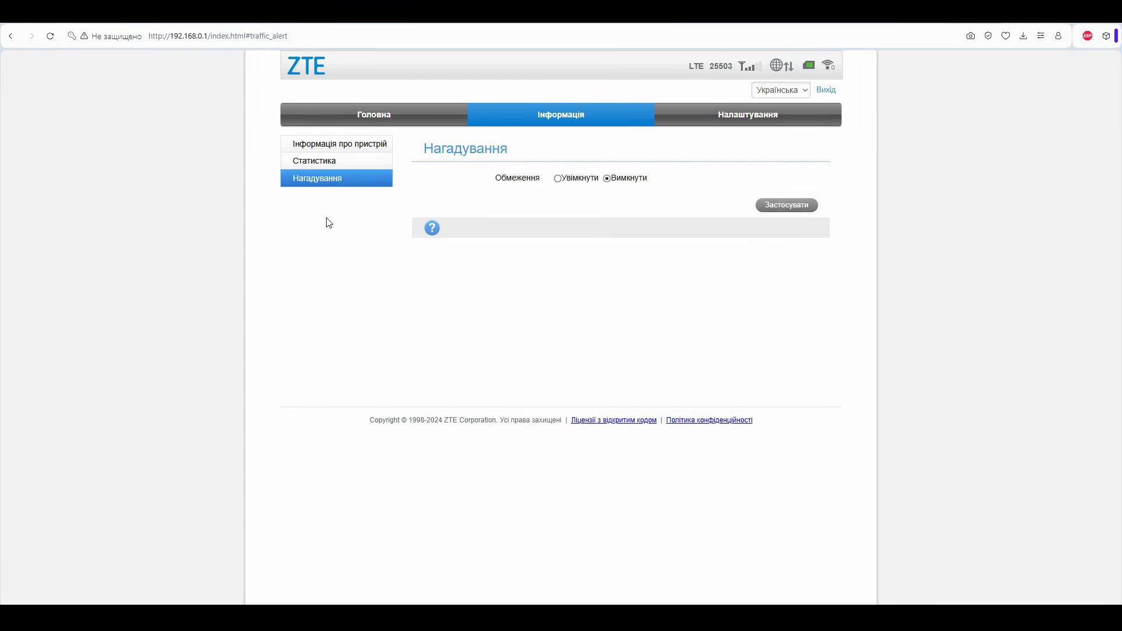
{"action": "left_click", "coordinate": [571, 178]}
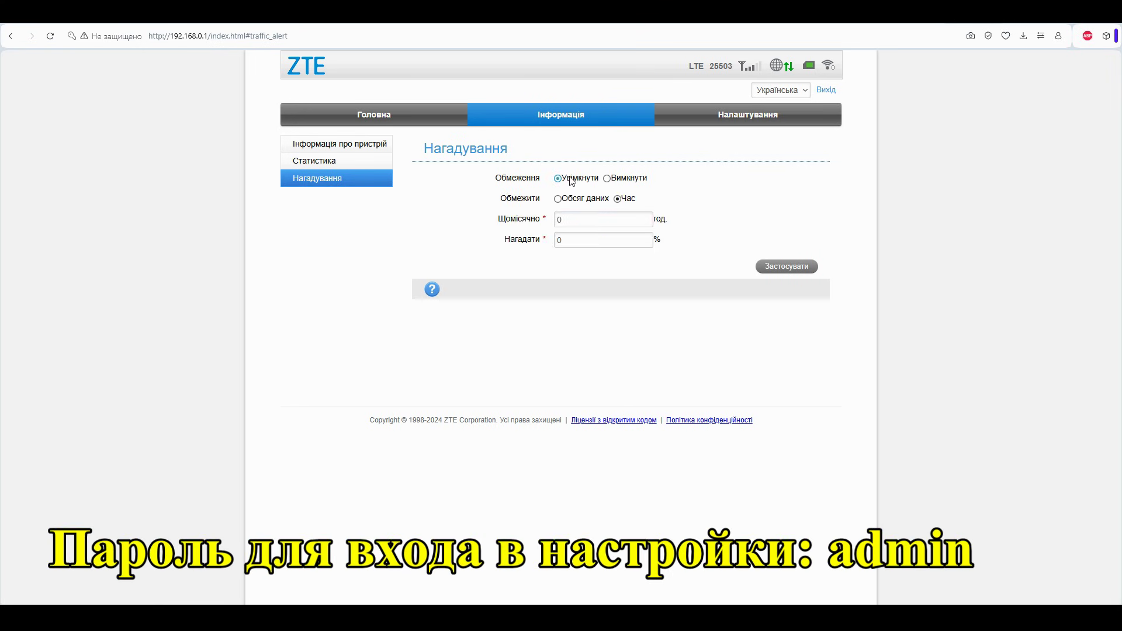
{"action": "left_click", "coordinate": [631, 180]}
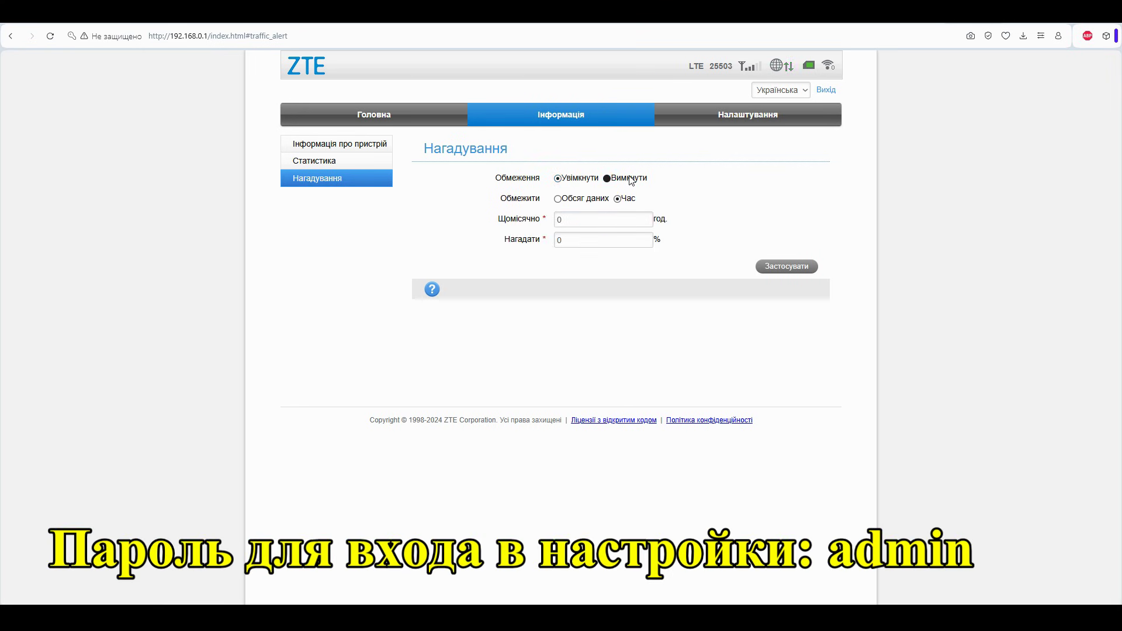
Review the quick setup and network settings, including connection mode, network selection and APN.
{"action": "left_click", "coordinate": [705, 120]}
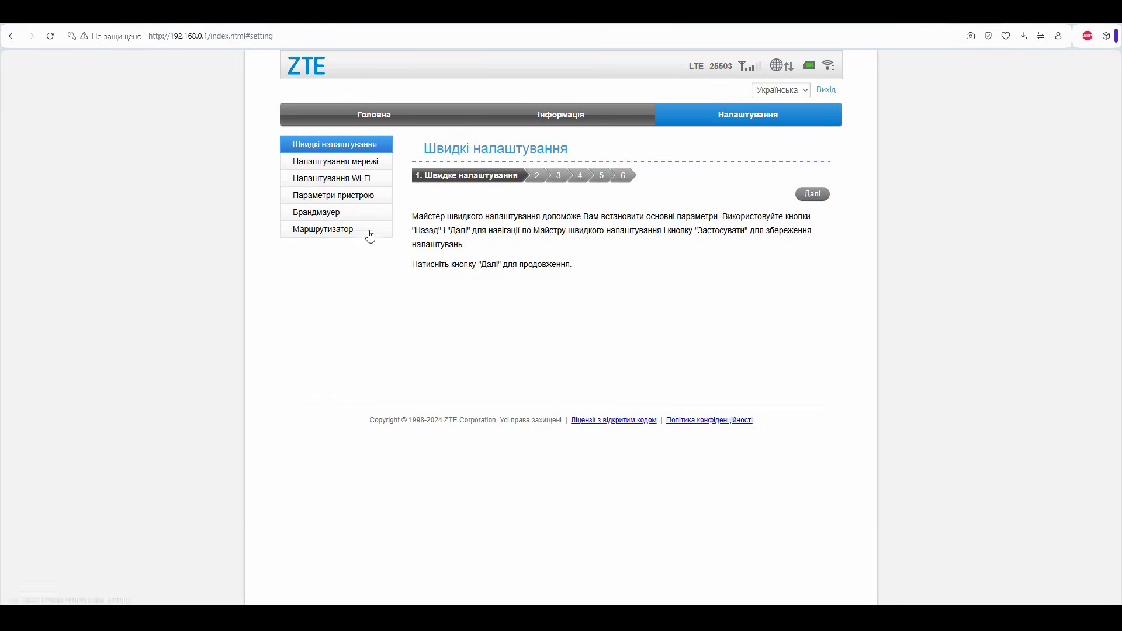
{"action": "left_click", "coordinate": [345, 164]}
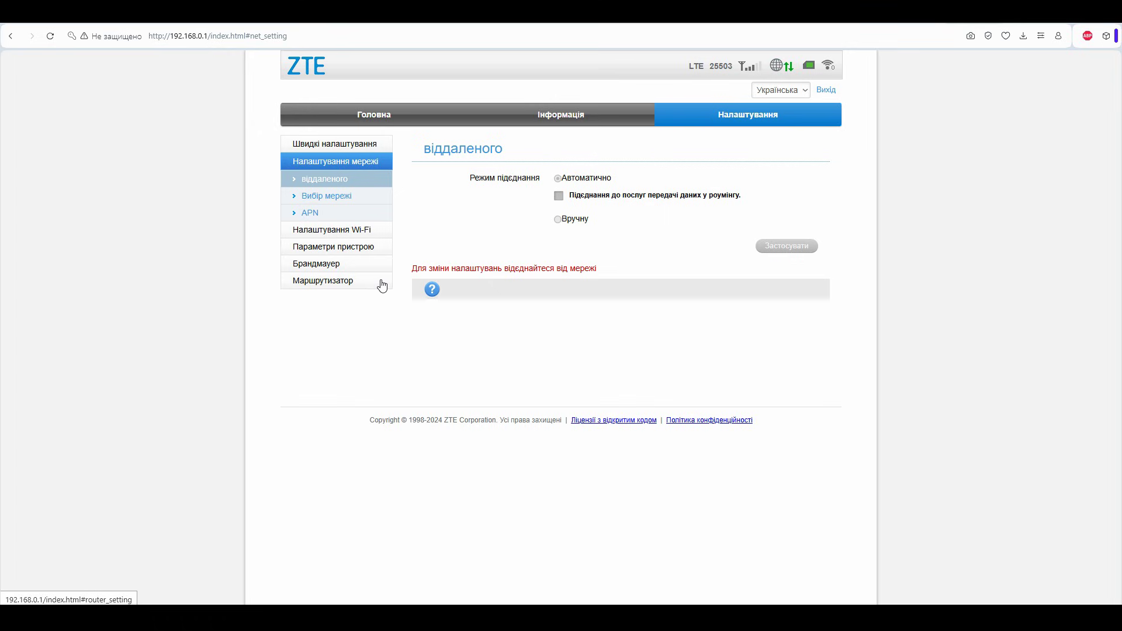
{"action": "left_click", "coordinate": [370, 197]}
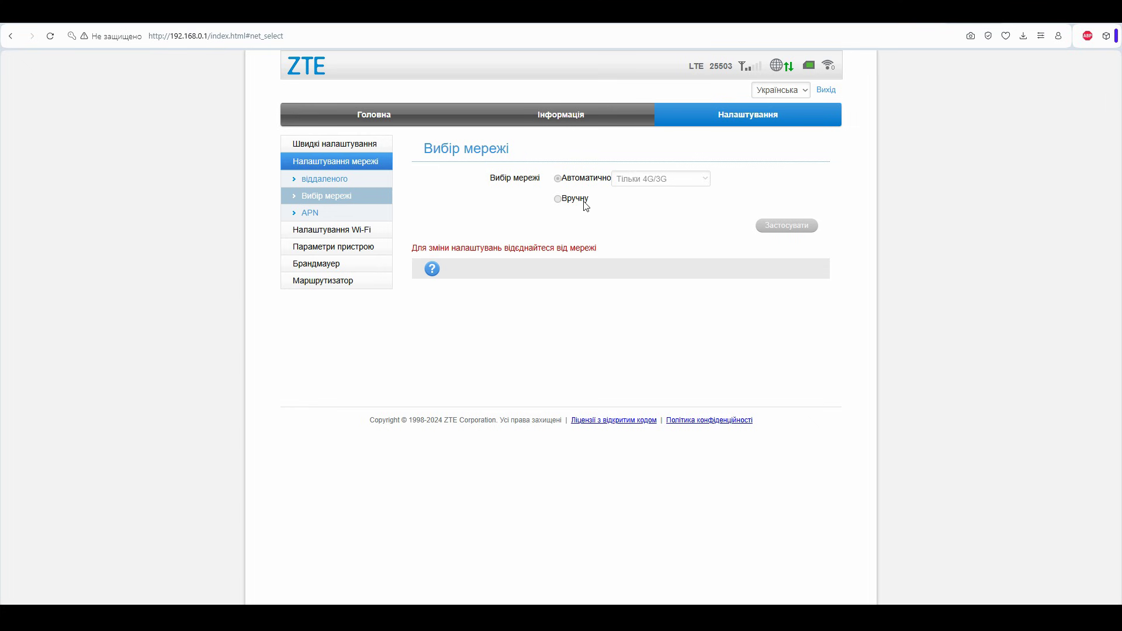
{"action": "left_click", "coordinate": [354, 214]}
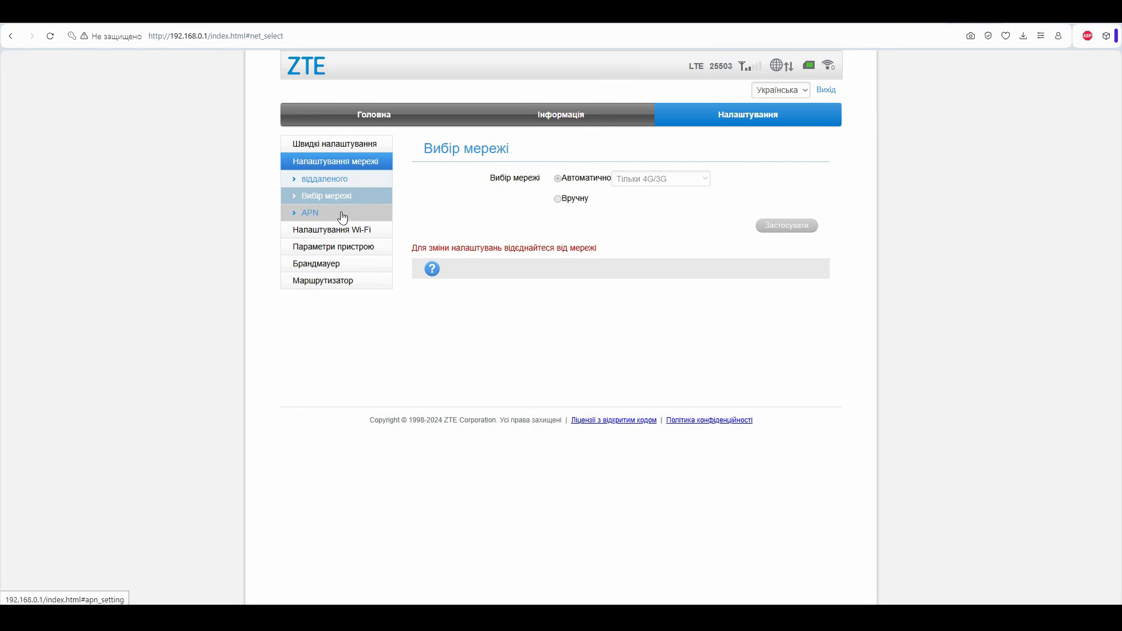
Examine the Wi-Fi settings: the basic SSID and security options, advanced parameters, WPS and the blacklist.
{"action": "left_click", "coordinate": [366, 229]}
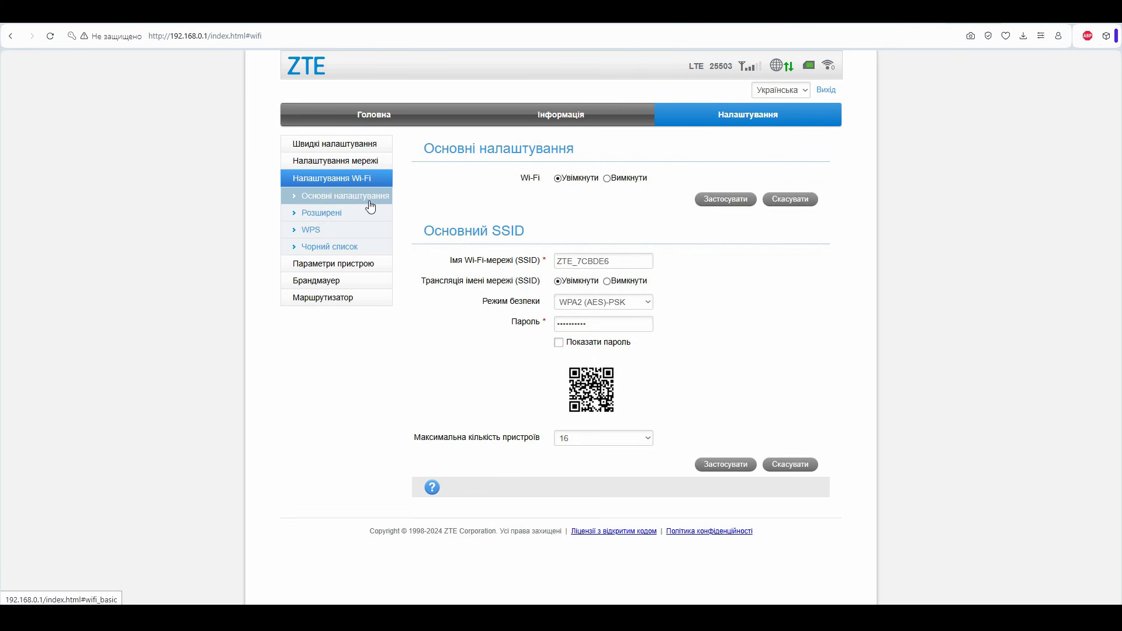
{"action": "left_click", "coordinate": [362, 213]}
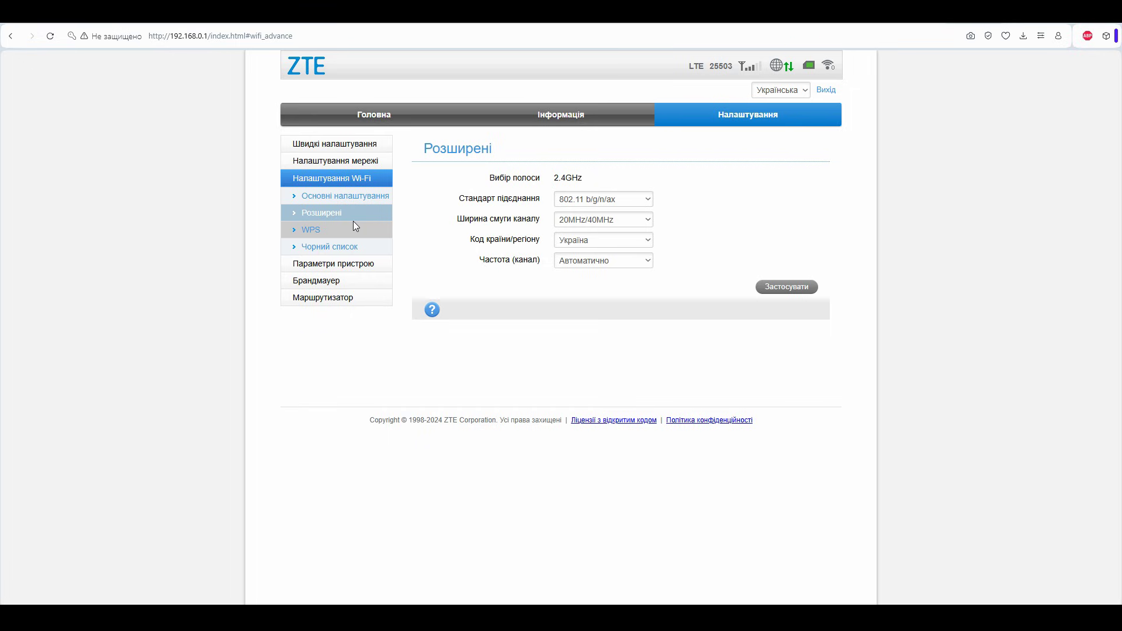
{"action": "left_click", "coordinate": [354, 234]}
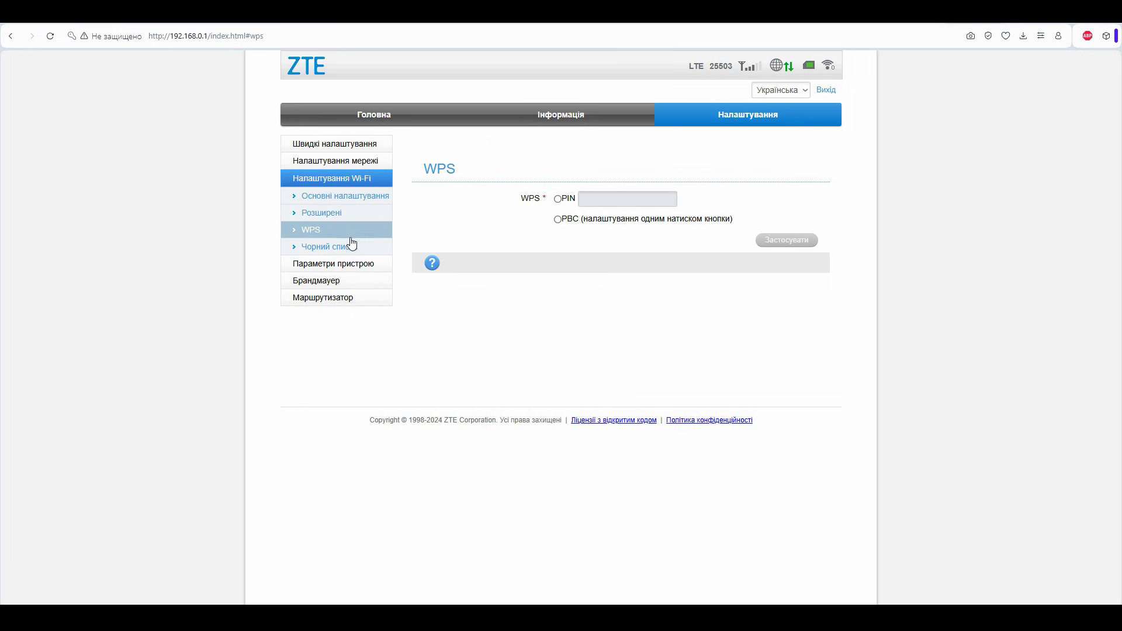
{"action": "left_click", "coordinate": [351, 255]}
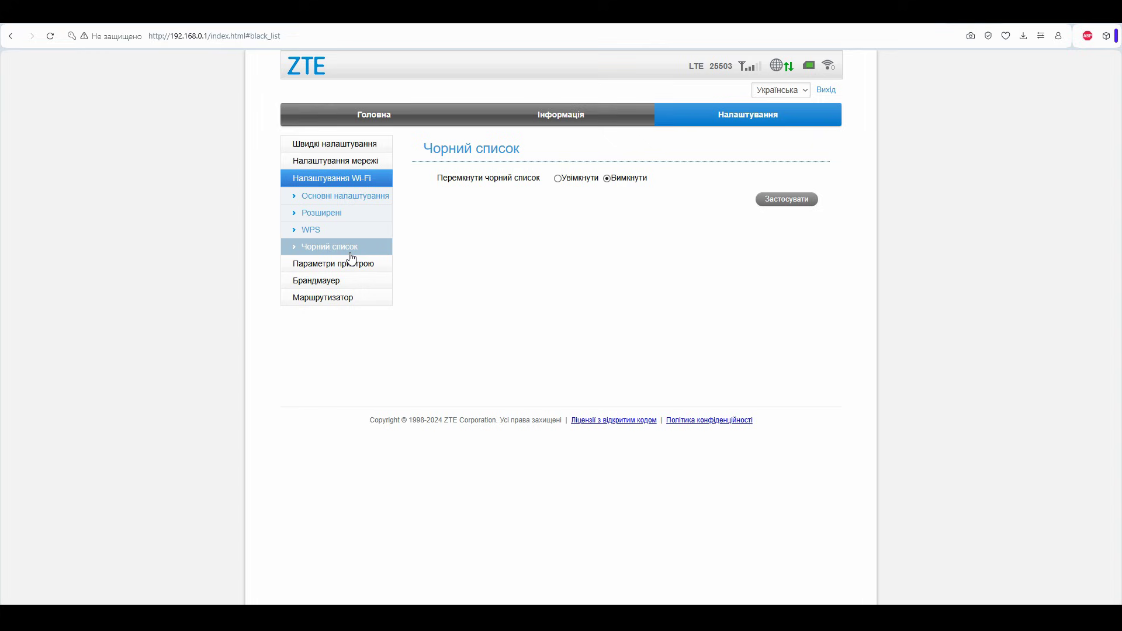
Examine the device parameters for password change, PIN management, reset, restart and software updates.
{"action": "left_click", "coordinate": [353, 268]}
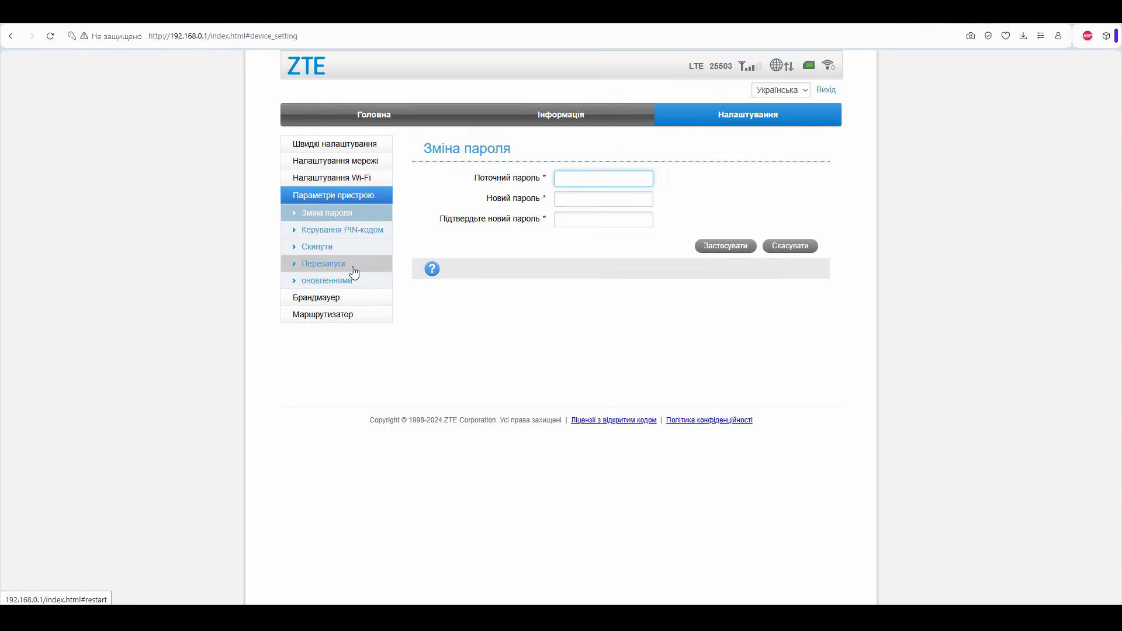
{"action": "left_click", "coordinate": [377, 229]}
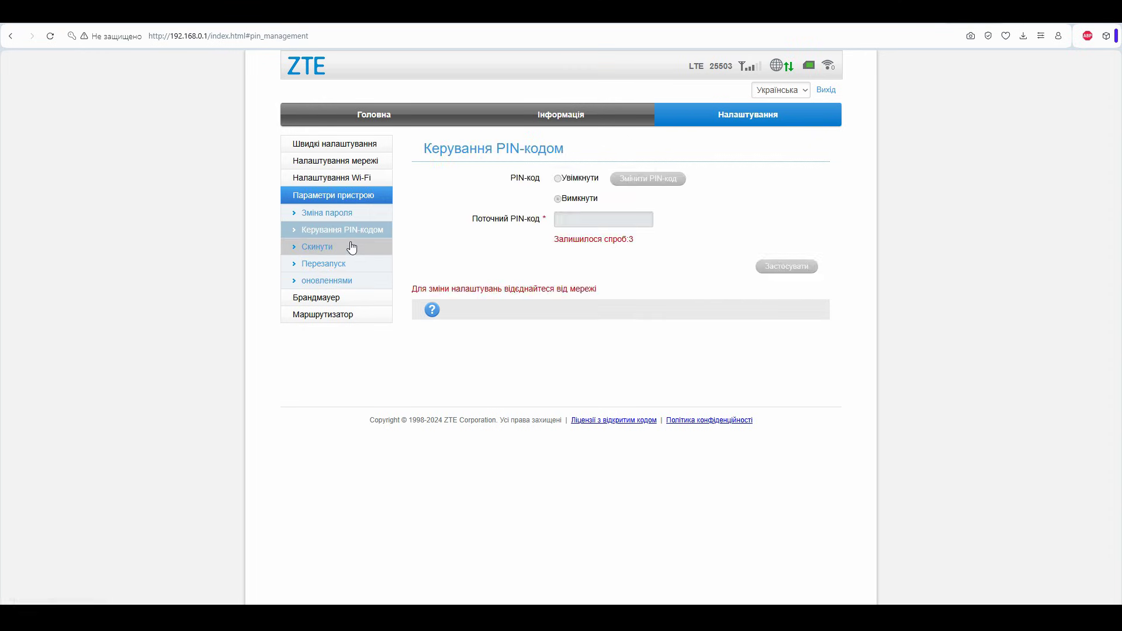
{"action": "left_click", "coordinate": [351, 247]}
{"action": "left_click", "coordinate": [343, 264]}
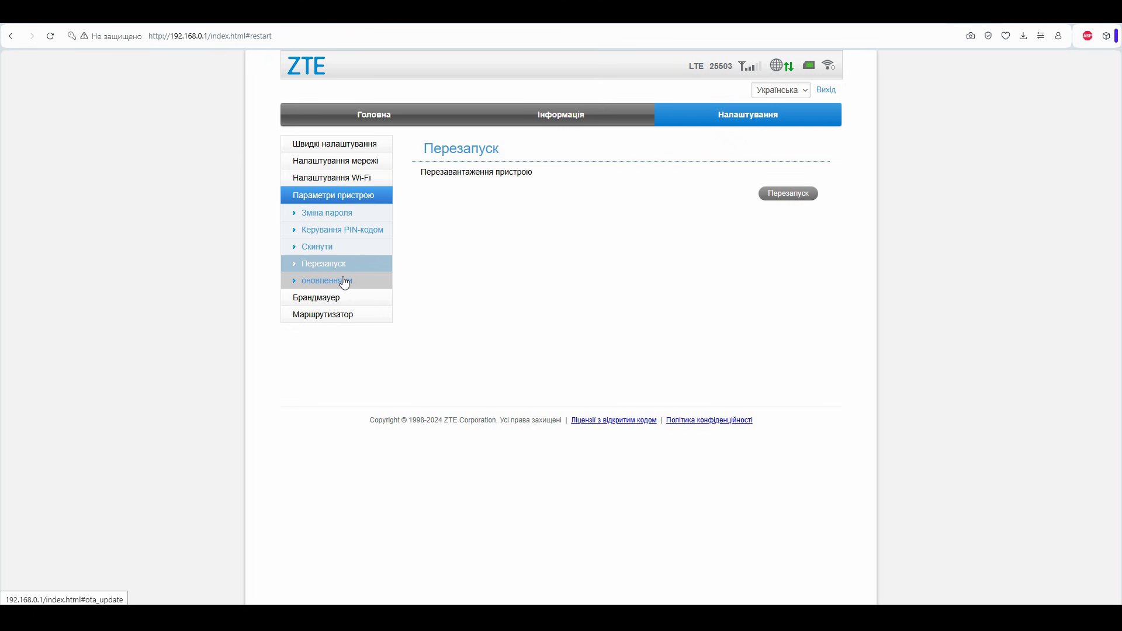
{"action": "left_click", "coordinate": [344, 283]}
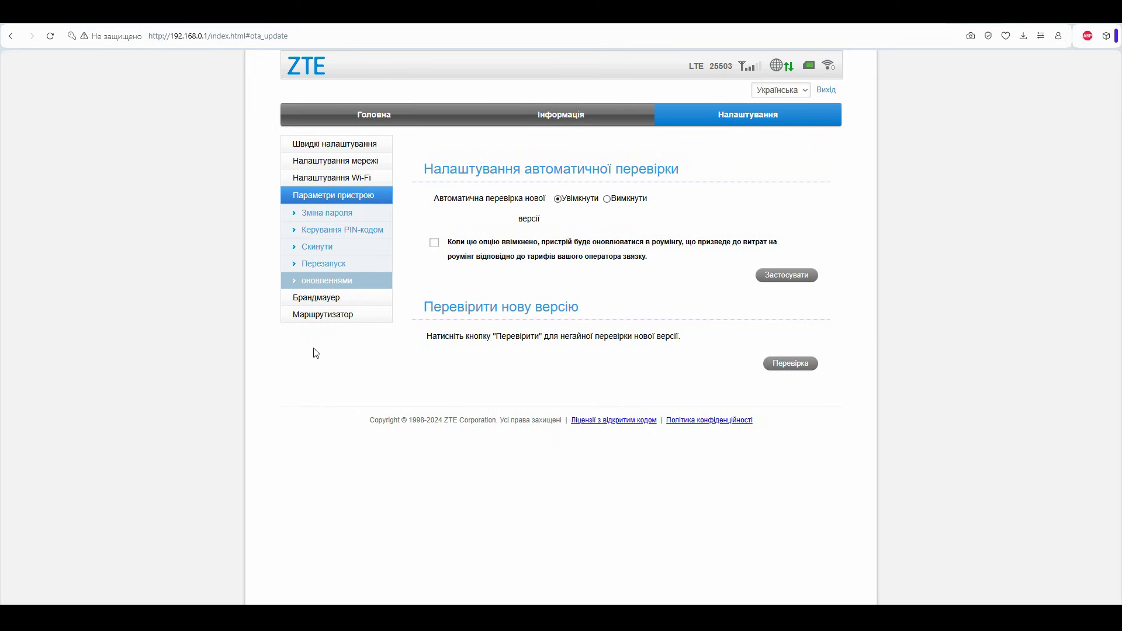
Review the firewall pages for port filtering, port forwarding, UPnP and DMZ, and the router's DHCP and MTU settings.
{"action": "left_click", "coordinate": [325, 298]}
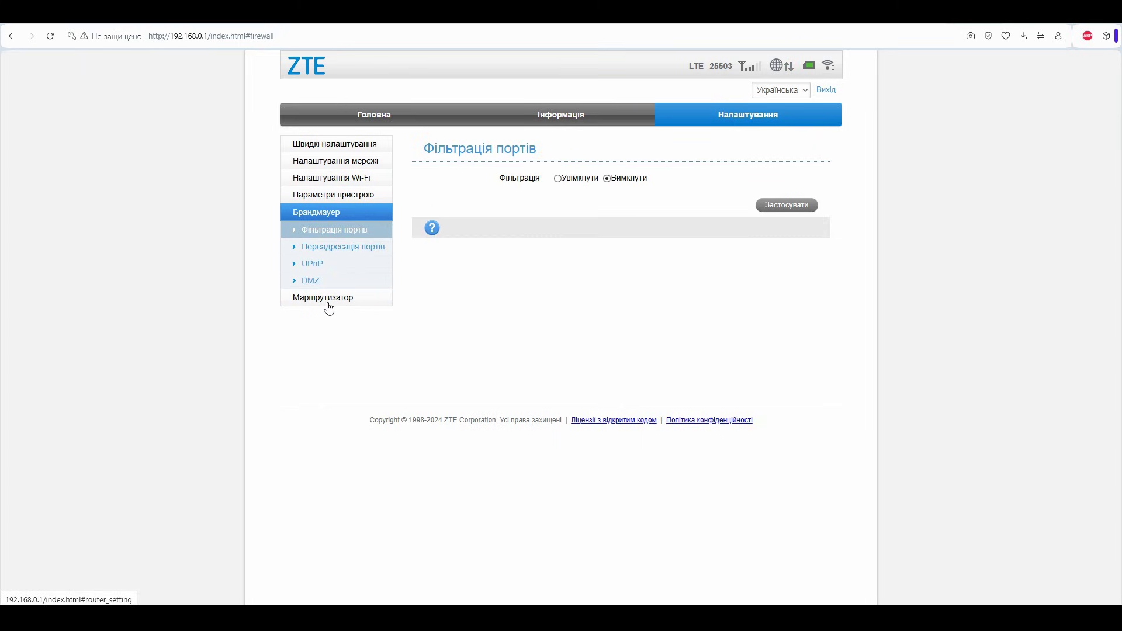
{"action": "left_click", "coordinate": [326, 250]}
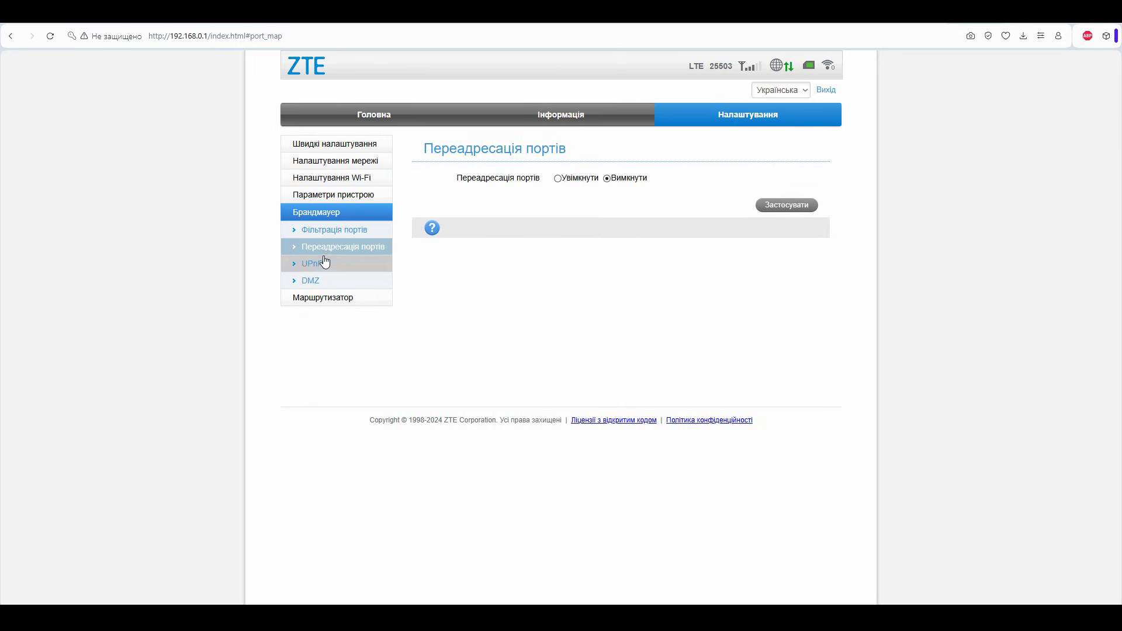
{"action": "left_click", "coordinate": [325, 263]}
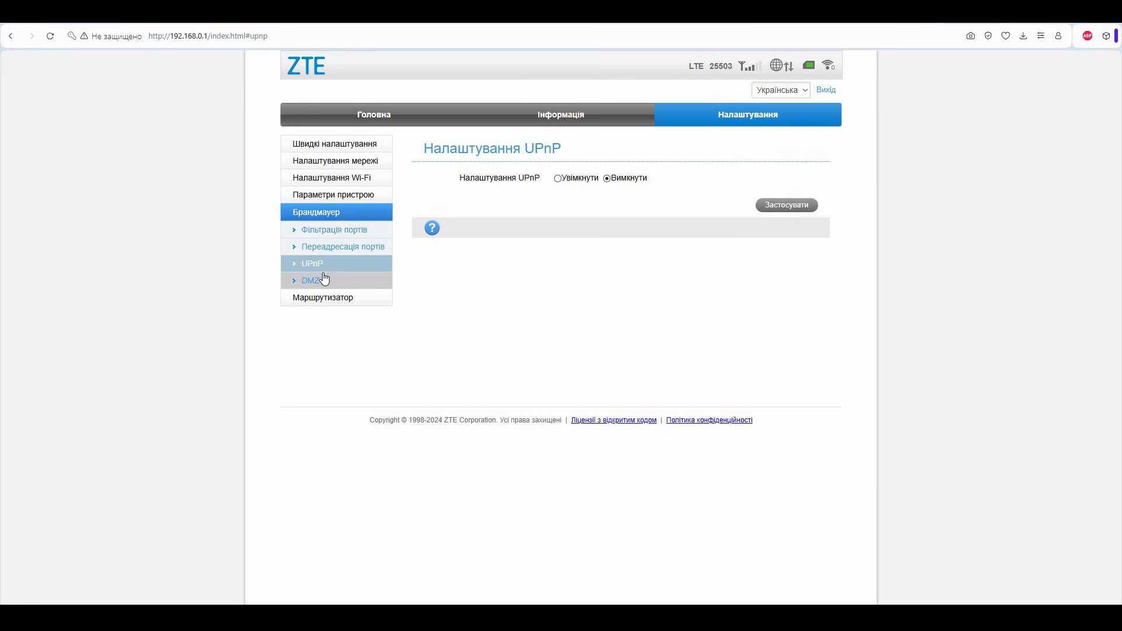
{"action": "left_click", "coordinate": [325, 281]}
{"action": "left_click", "coordinate": [330, 299]}
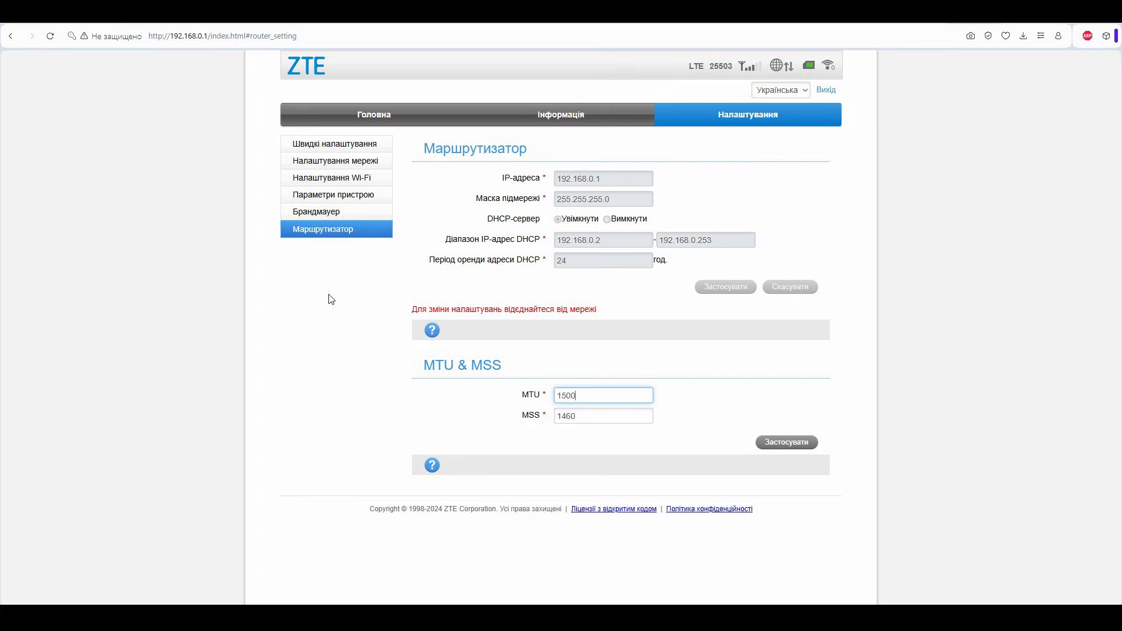
Disconnect the router from mobile data, and apply "Тільки 3G" as the automatic network selection mode.
{"action": "left_click", "coordinate": [361, 118]}
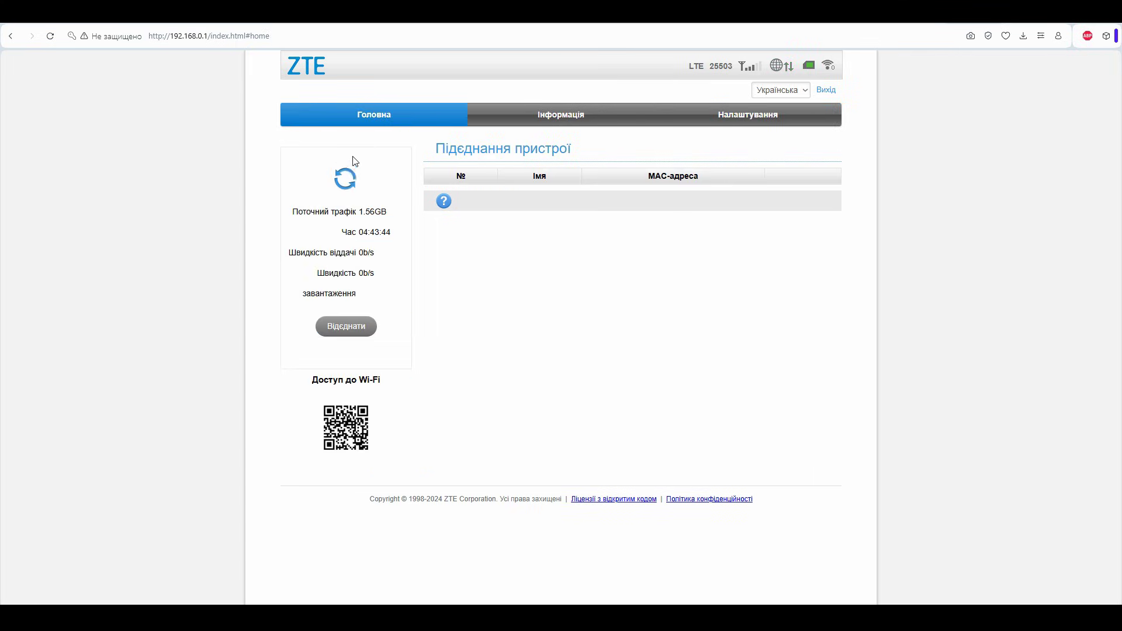
{"action": "left_click", "coordinate": [342, 325]}
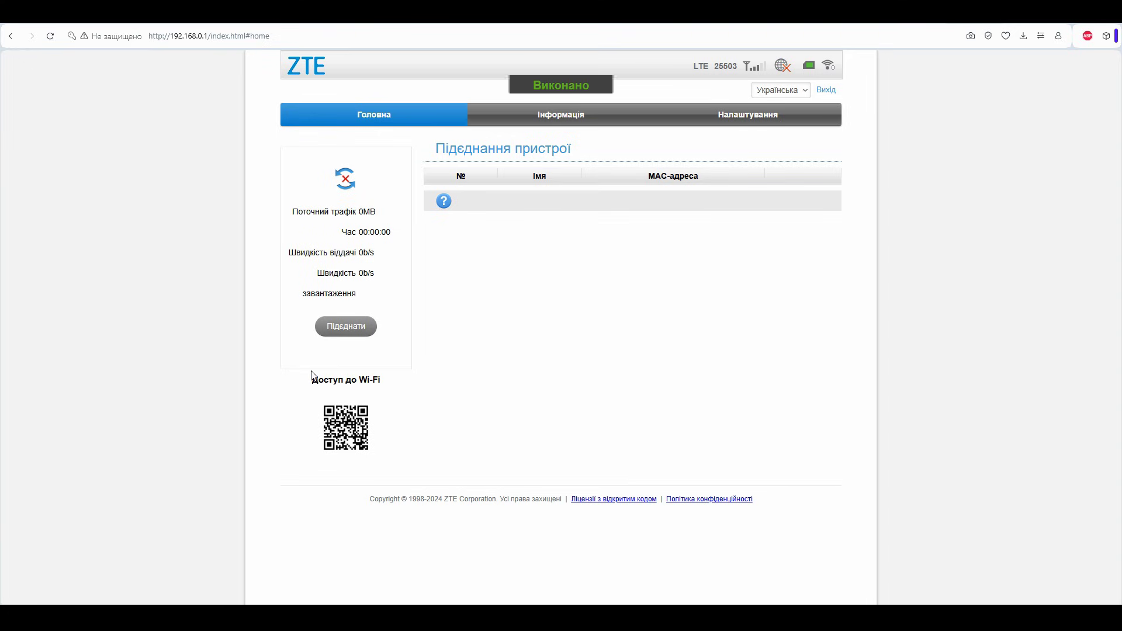
{"action": "left_click", "coordinate": [729, 117]}
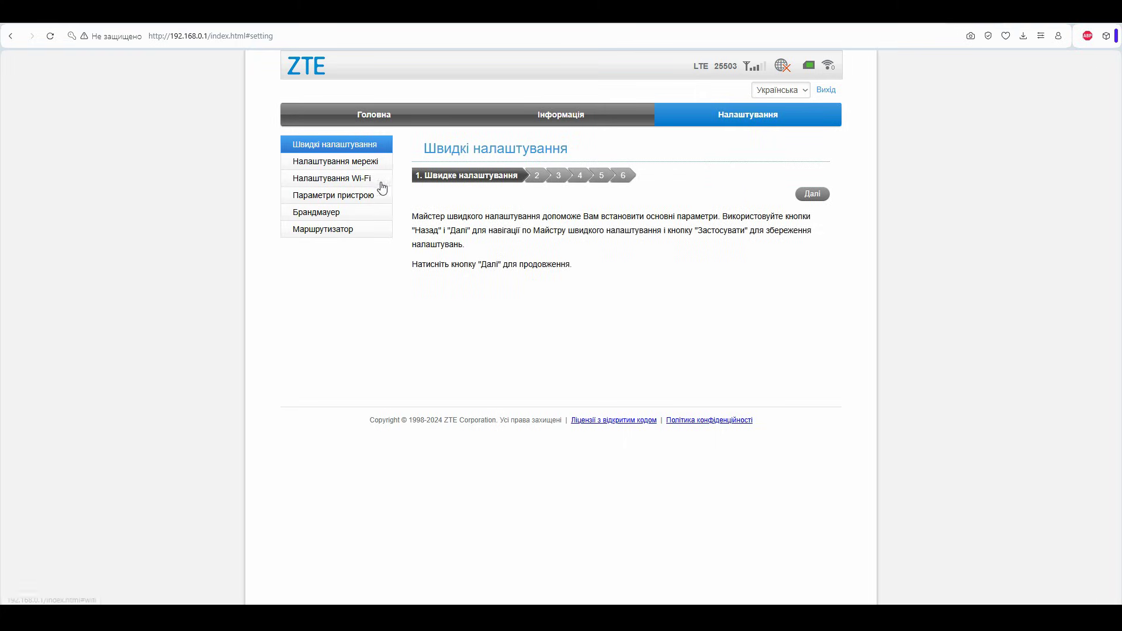
{"action": "left_click", "coordinate": [351, 166]}
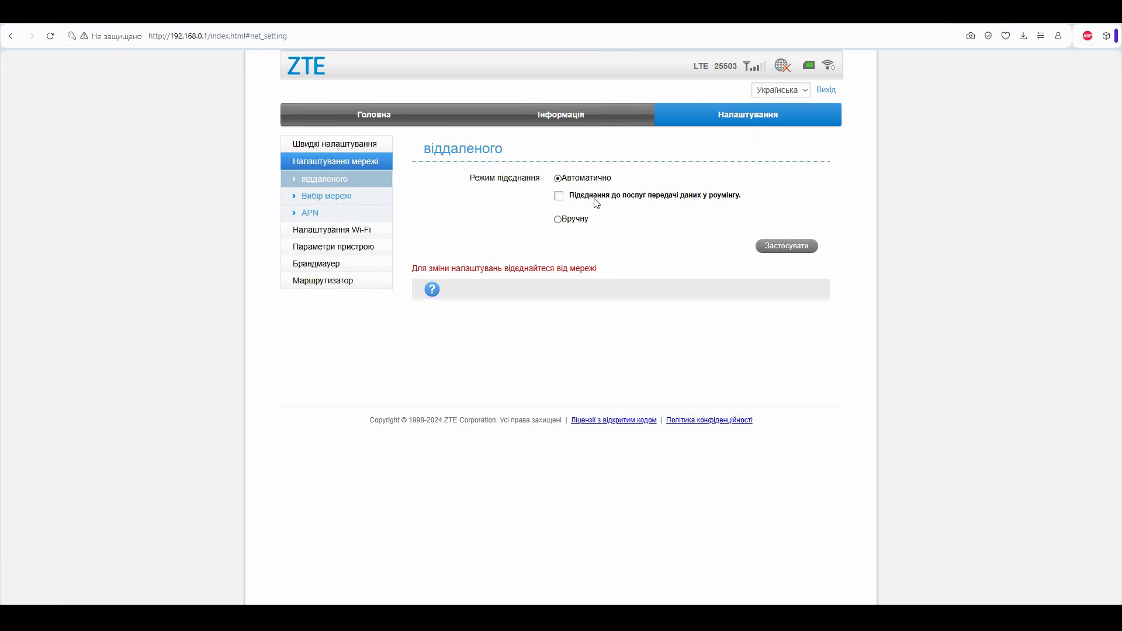
{"action": "left_click", "coordinate": [326, 196]}
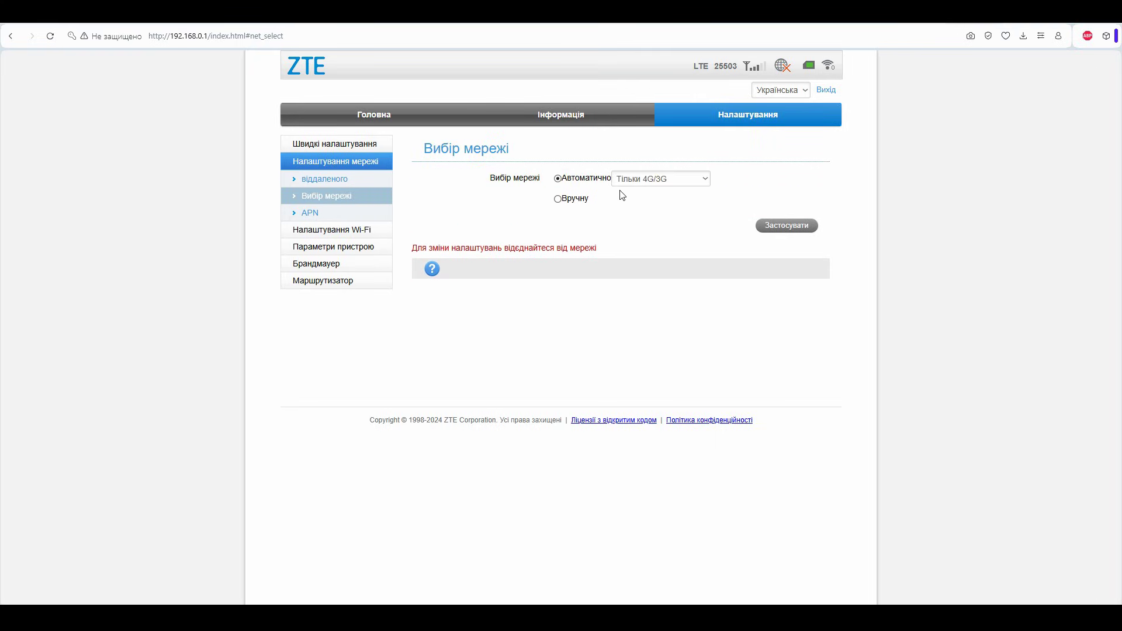
{"action": "left_click", "coordinate": [657, 180]}
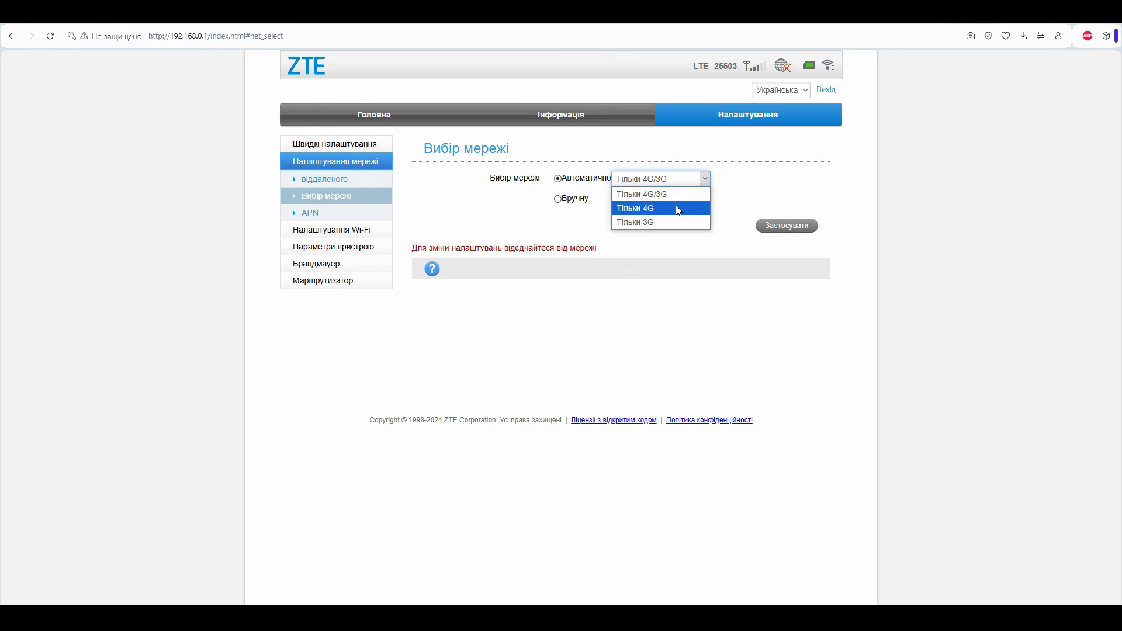
{"action": "left_click", "coordinate": [678, 223]}
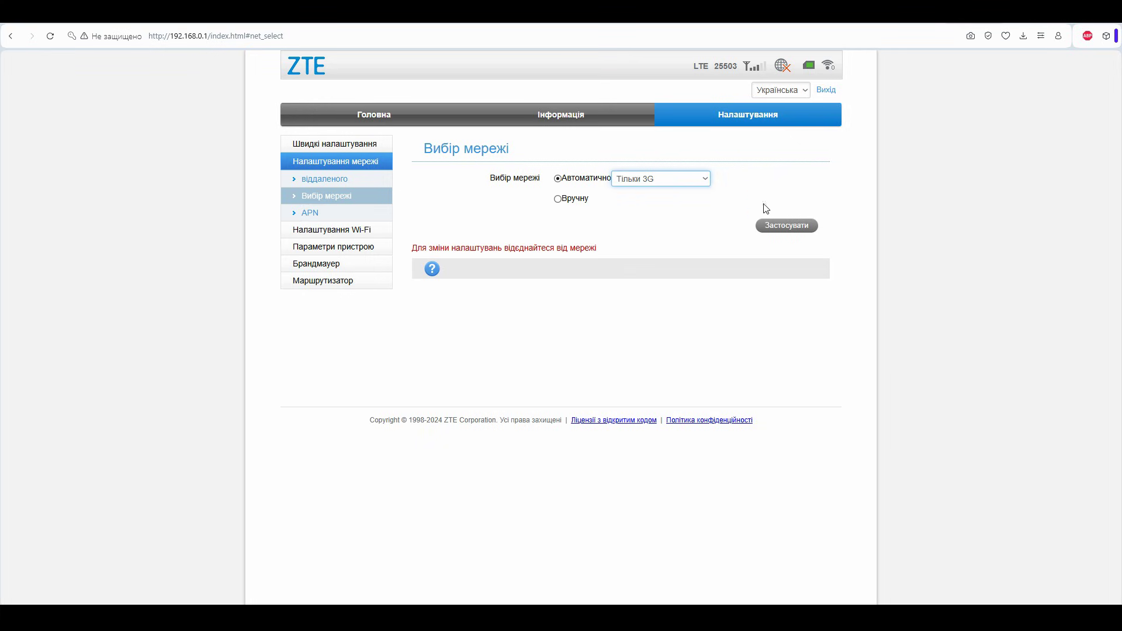
{"action": "left_click", "coordinate": [765, 226]}
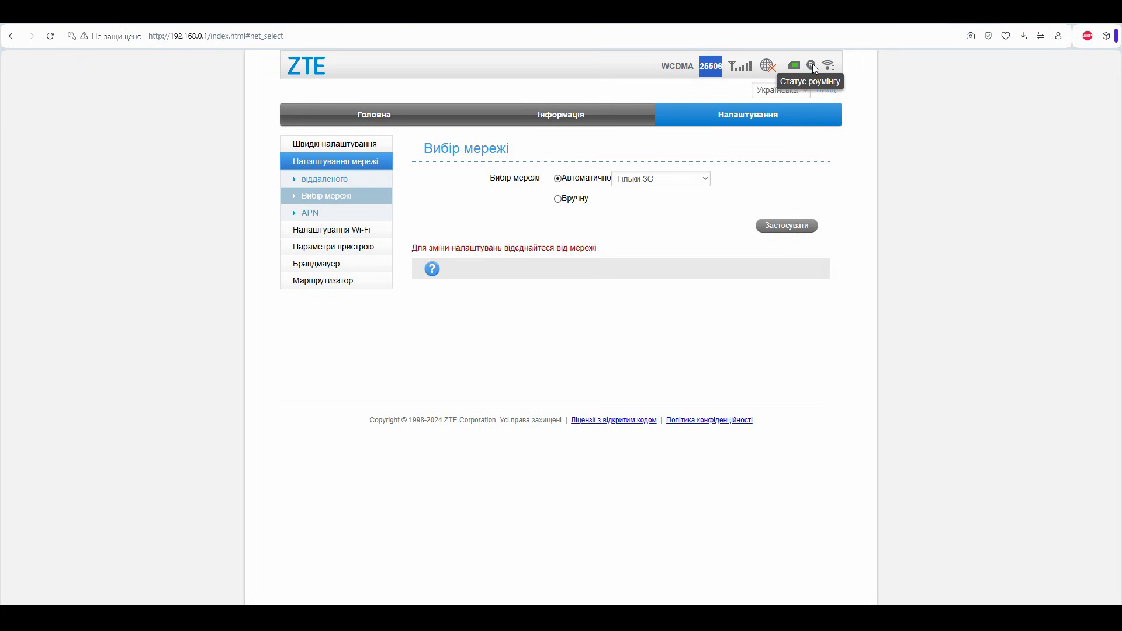
{"action": "left_click", "coordinate": [705, 178]}
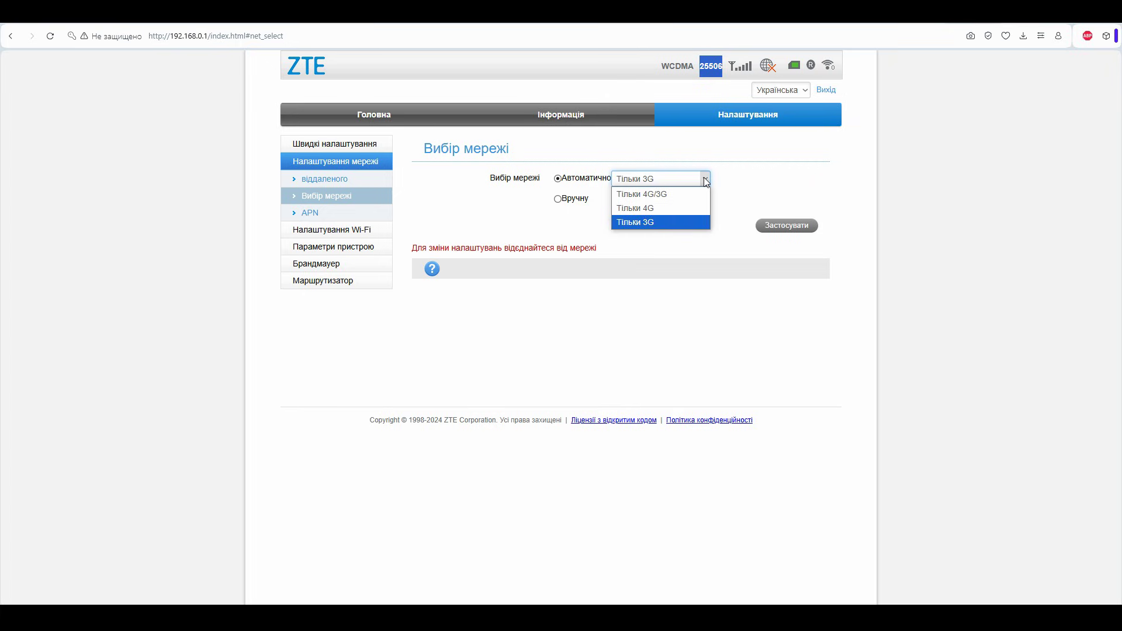
{"action": "left_click", "coordinate": [804, 153]}
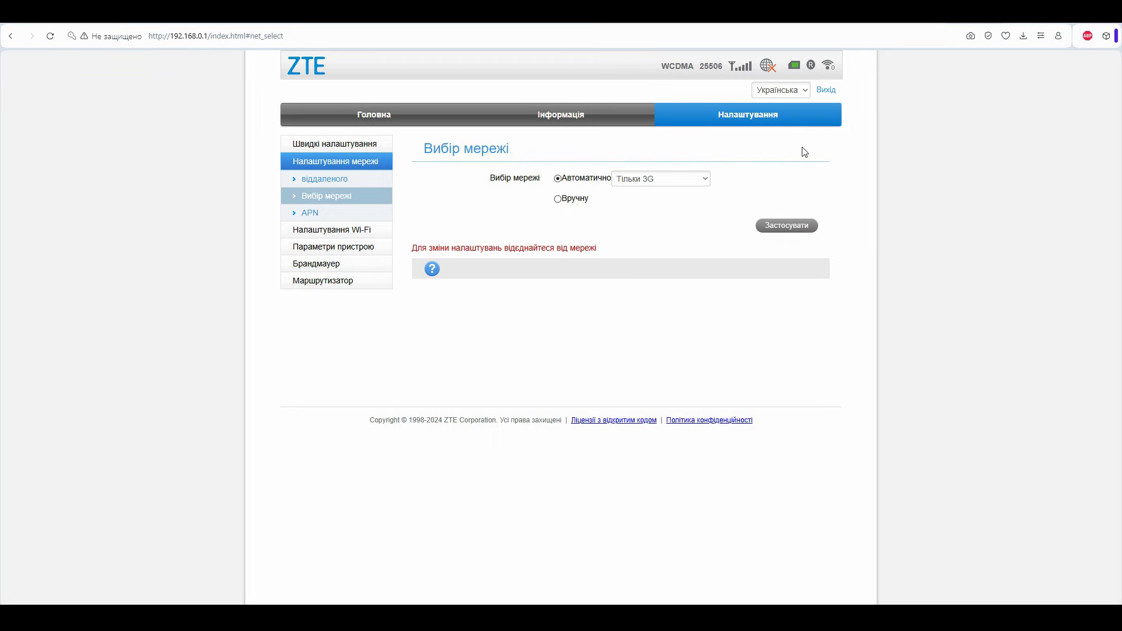
Apply "Тільки 4G" as the router's automatic network selection mode.
{"action": "left_click", "coordinate": [702, 178]}
{"action": "left_click", "coordinate": [686, 209]}
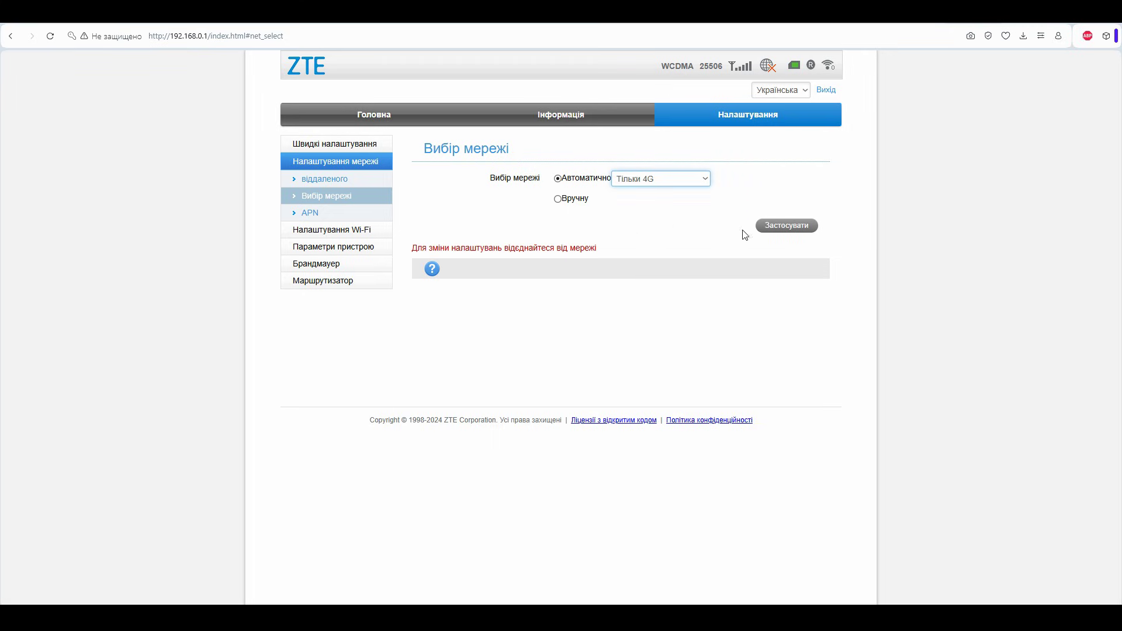
{"action": "left_click", "coordinate": [785, 227]}
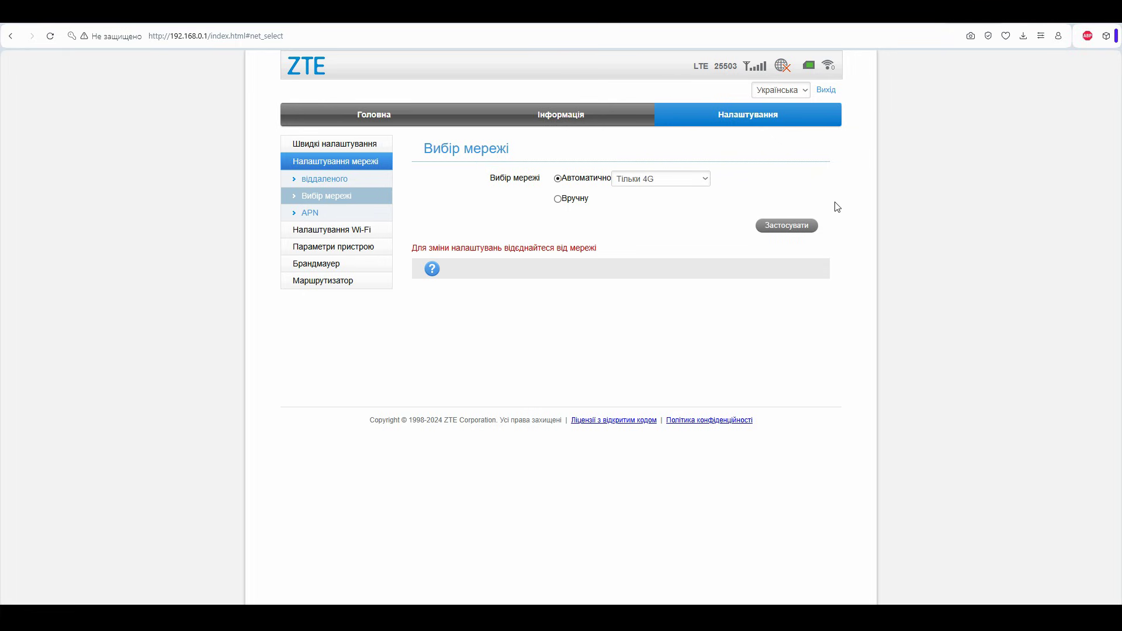
Switch the automatic network selection from 4G back to "Тільки 3G" and apply it.
{"action": "left_click", "coordinate": [661, 178]}
{"action": "left_click", "coordinate": [674, 204]}
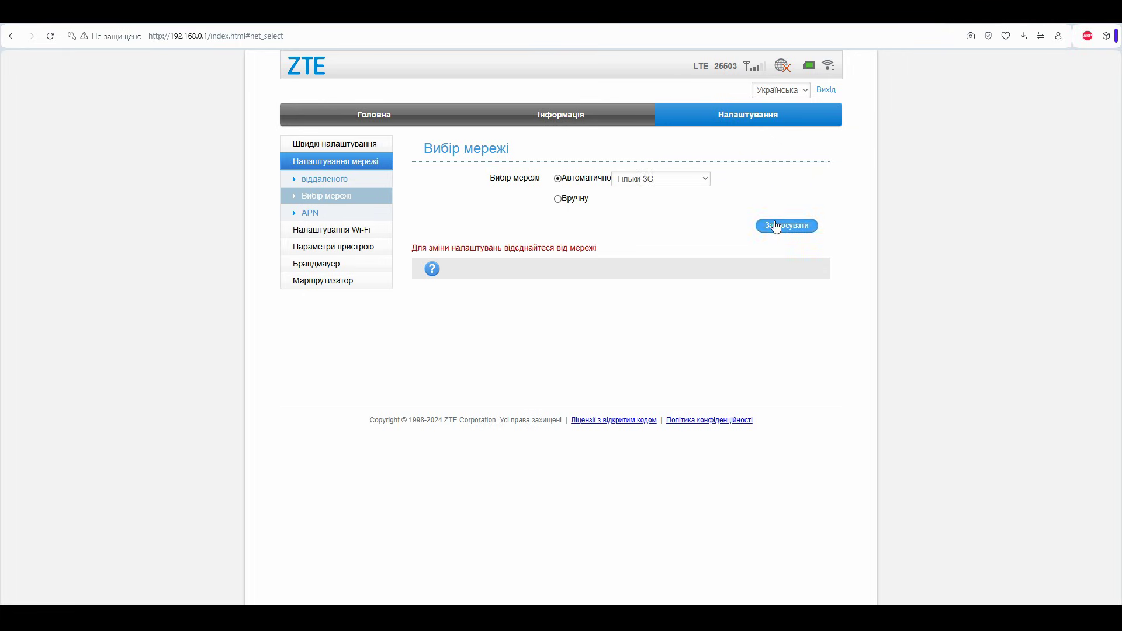
{"action": "left_click", "coordinate": [776, 226]}
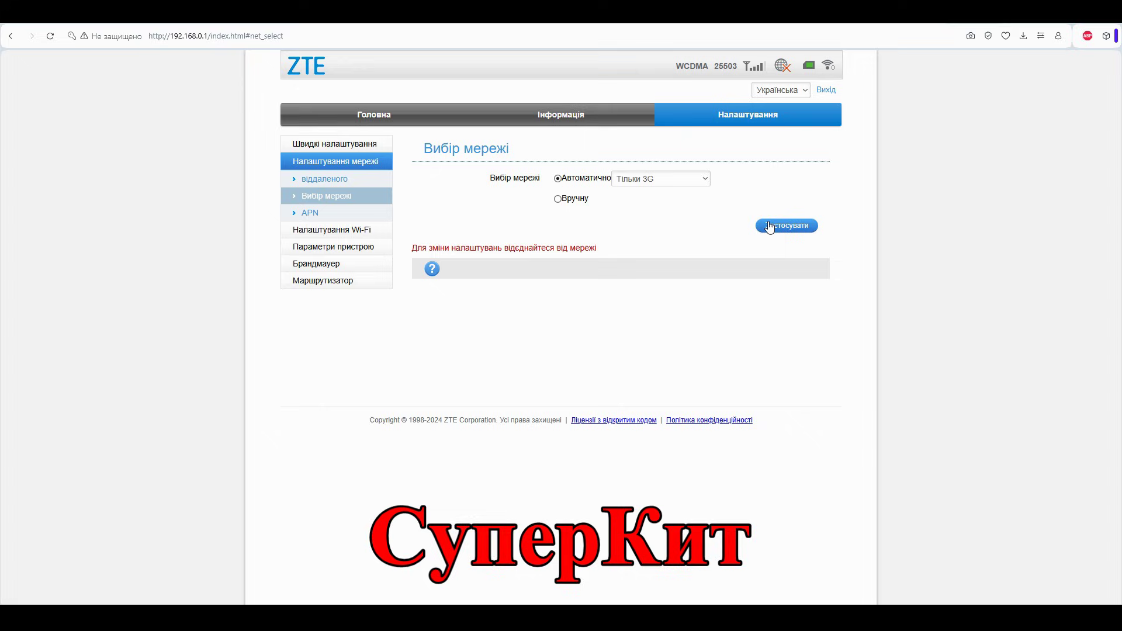
Apply "Тільки 4G/3G" as the automatic network selection mode, and reconnect the router to mobile data from its home page.
{"action": "left_click", "coordinate": [681, 179]}
{"action": "left_click", "coordinate": [687, 193]}
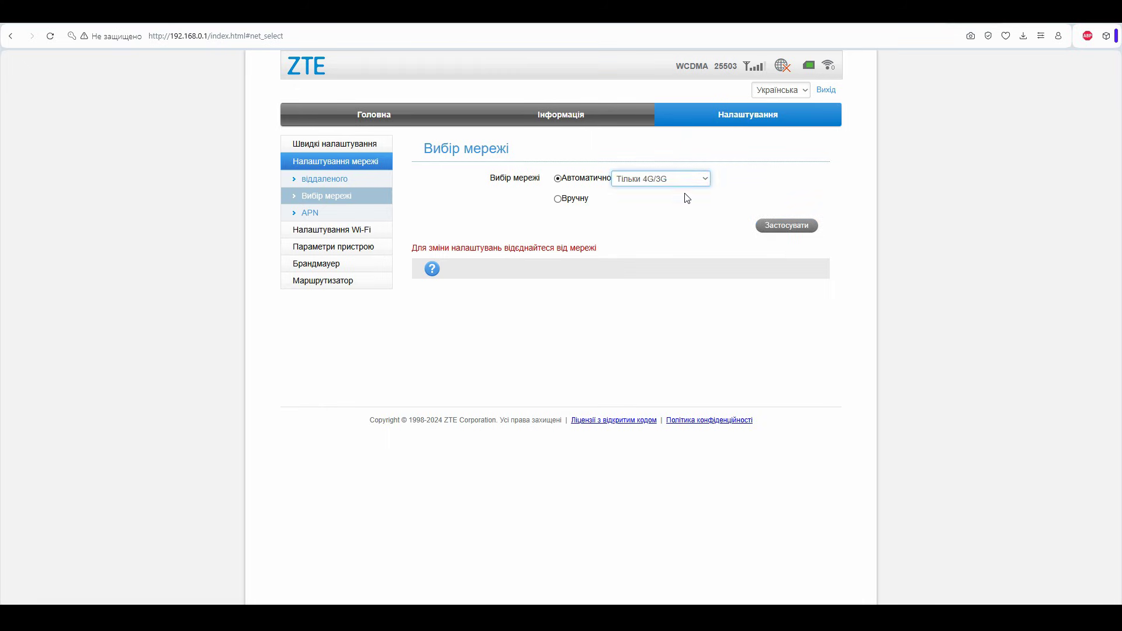
{"action": "left_click", "coordinate": [783, 226]}
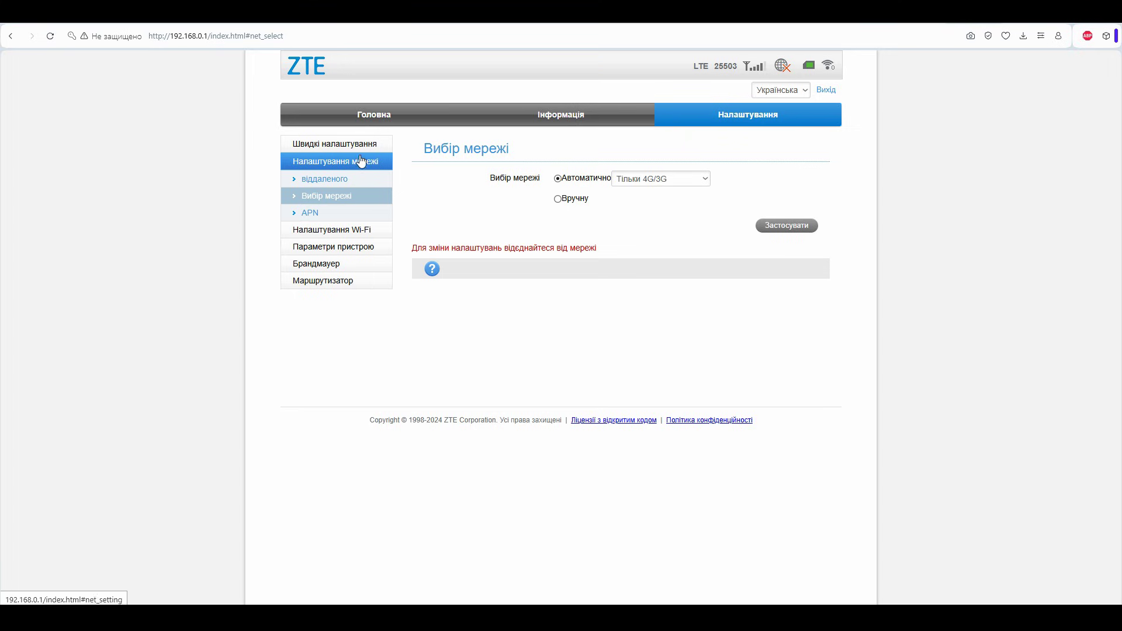
{"action": "left_click", "coordinate": [350, 122]}
{"action": "left_click", "coordinate": [368, 326]}
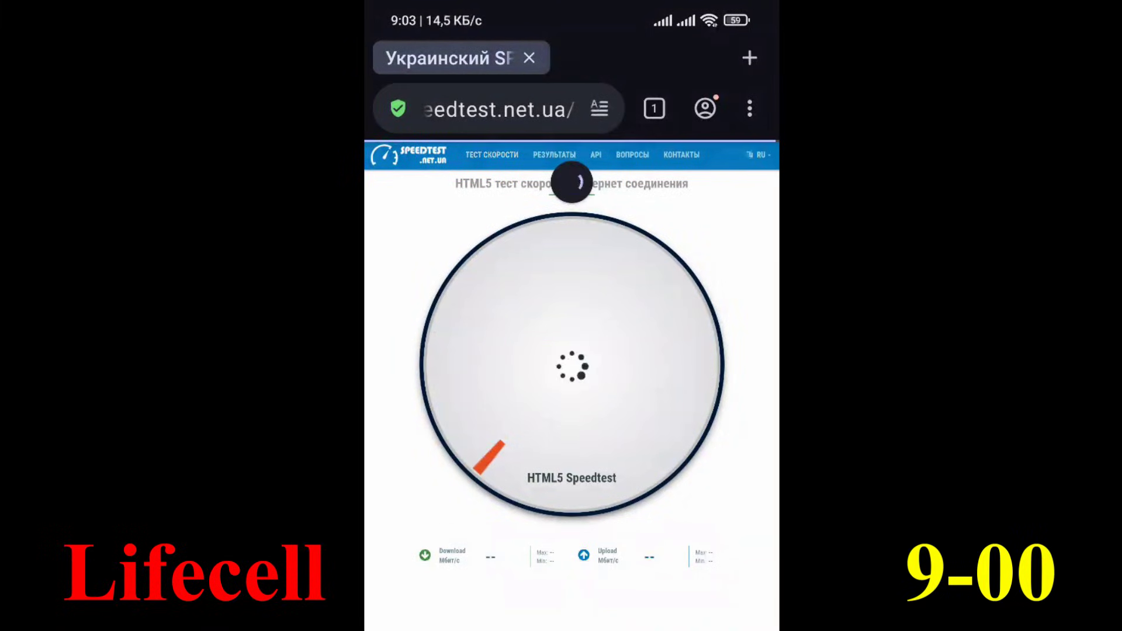
In the phone's browser, run the HTML5 speed test on speedtest.net.ua three times, reloading the page before the third run.
{"action": "left_click", "coordinate": [571, 364]}
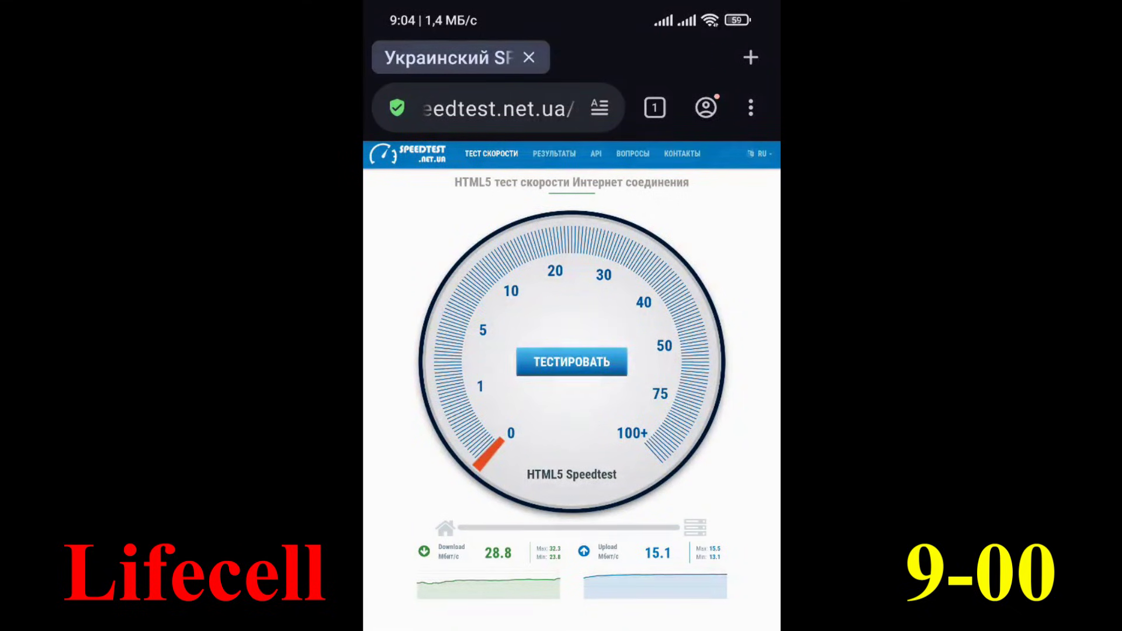
{"action": "left_click", "coordinate": [571, 362]}
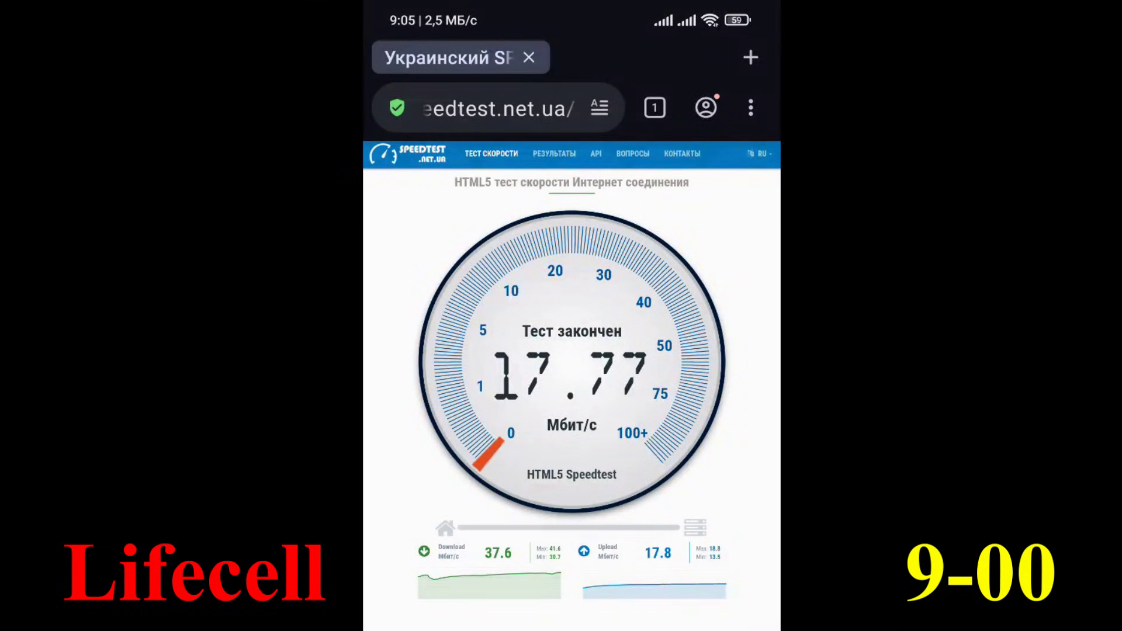
{"action": "left_click_drag", "start_coordinate": [572, 246], "coordinate": [572, 409]}
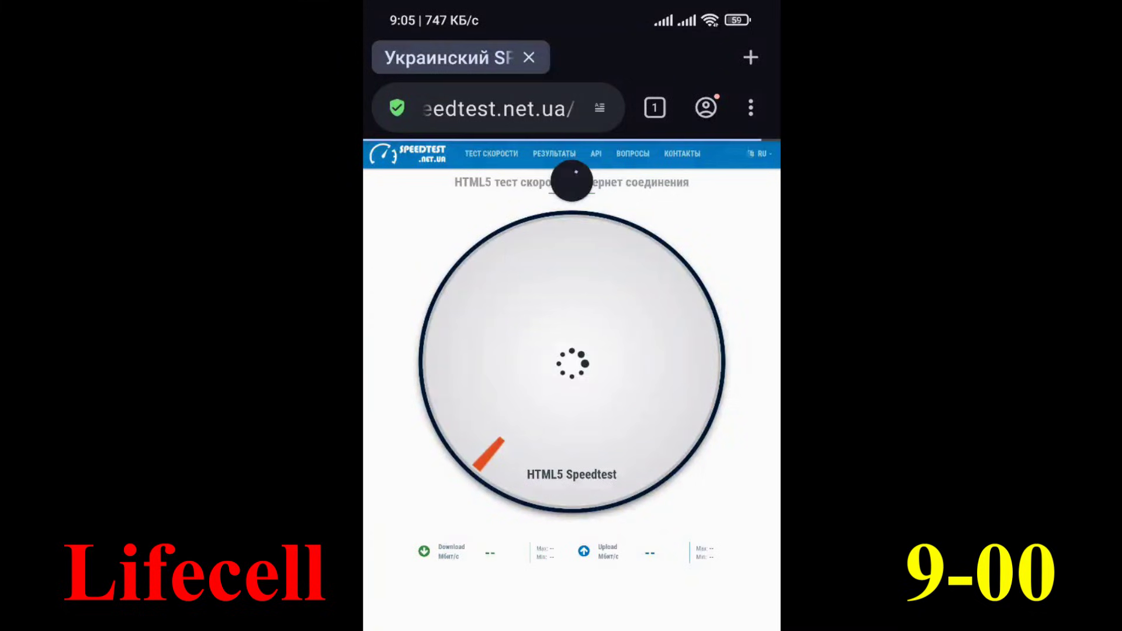
{"action": "left_click", "coordinate": [572, 362]}
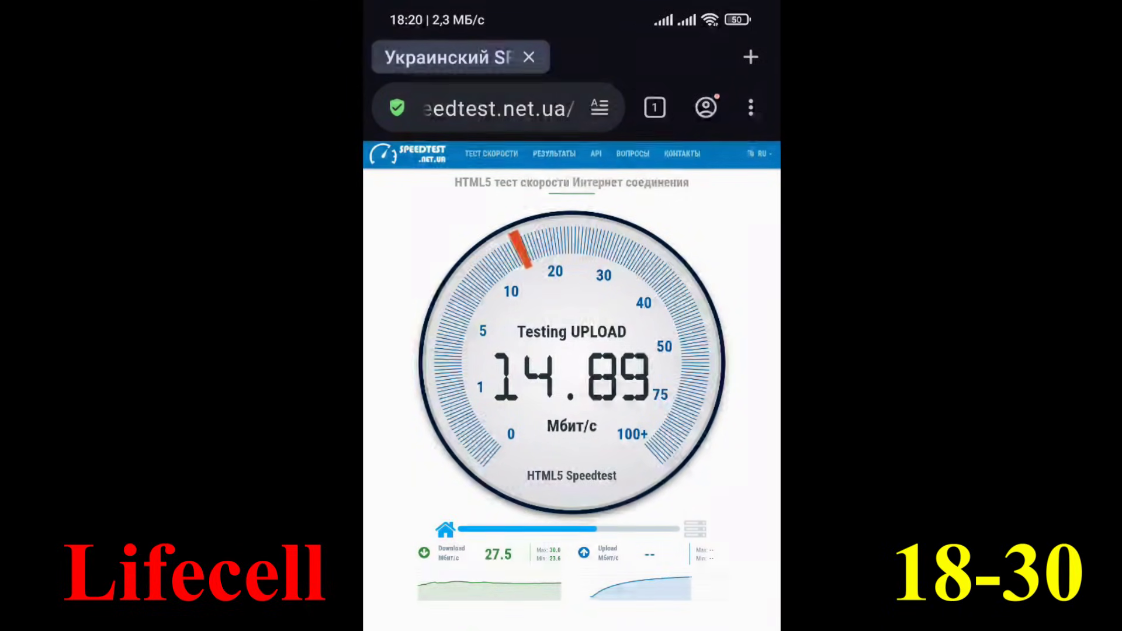
Reload the speed test page, measure the download and upload speeds once more, and refresh the page again.
{"action": "left_click_drag", "start_coordinate": [571, 222], "coordinate": [572, 374]}
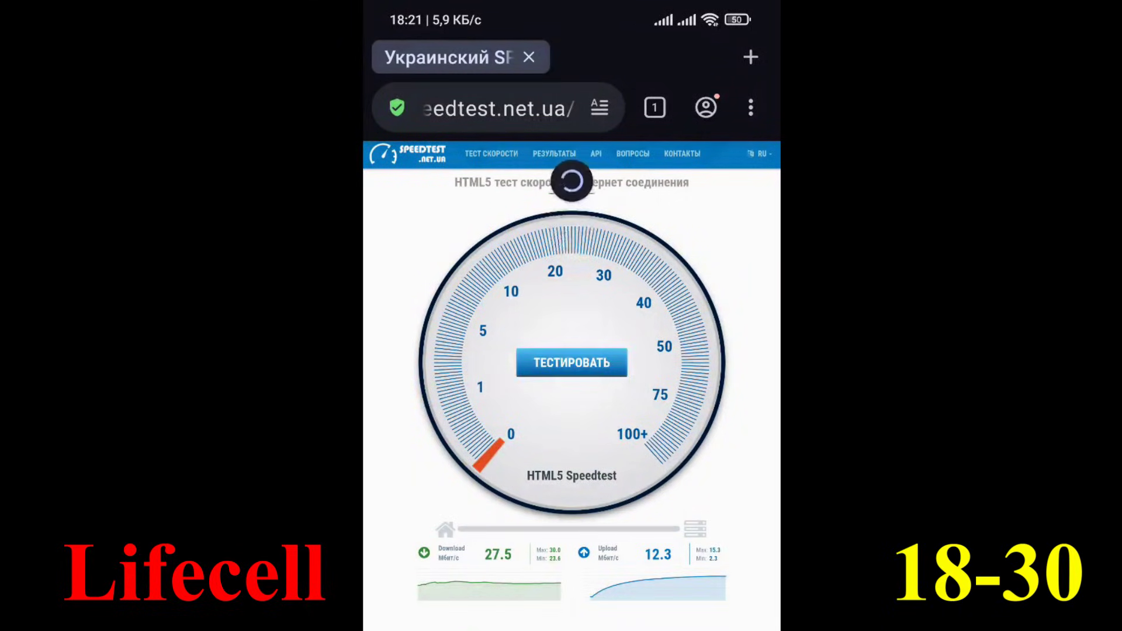
{"action": "left_click", "coordinate": [572, 362]}
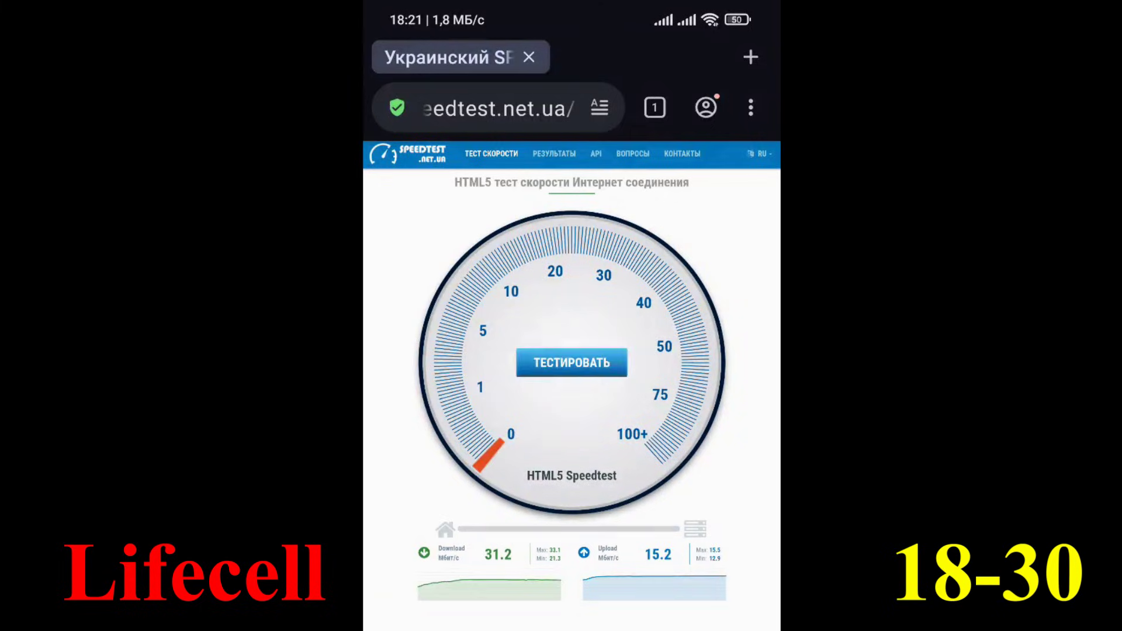
{"action": "left_click_drag", "start_coordinate": [572, 222], "coordinate": [571, 350]}
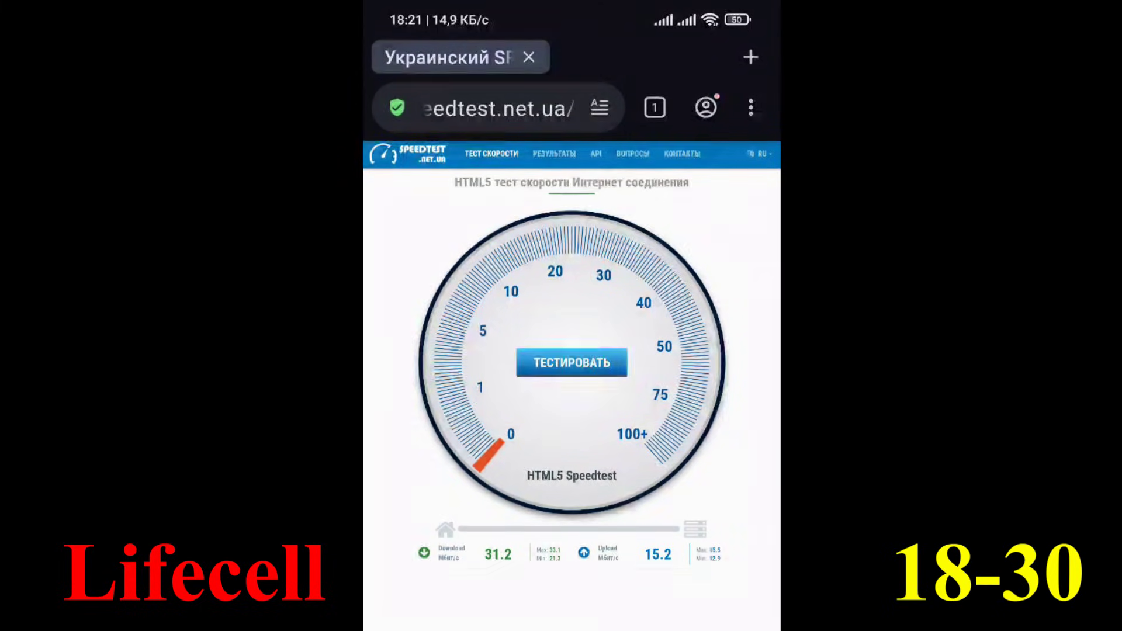